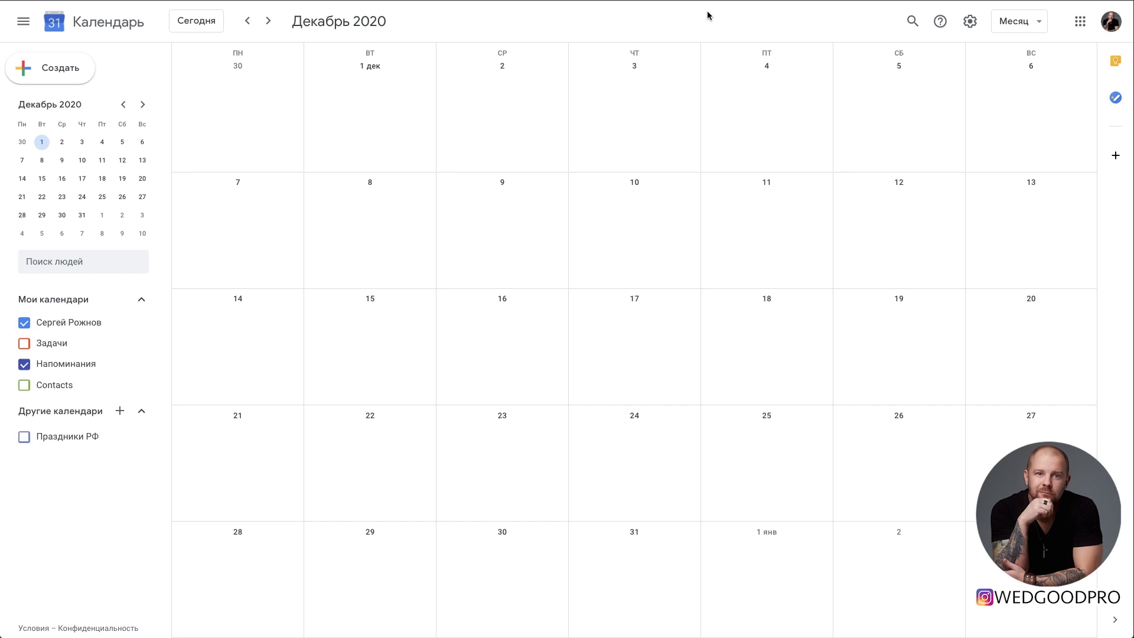
- Collapse the main menu and start a graphite-grey event titled '1' on 10 December
click(24, 29)
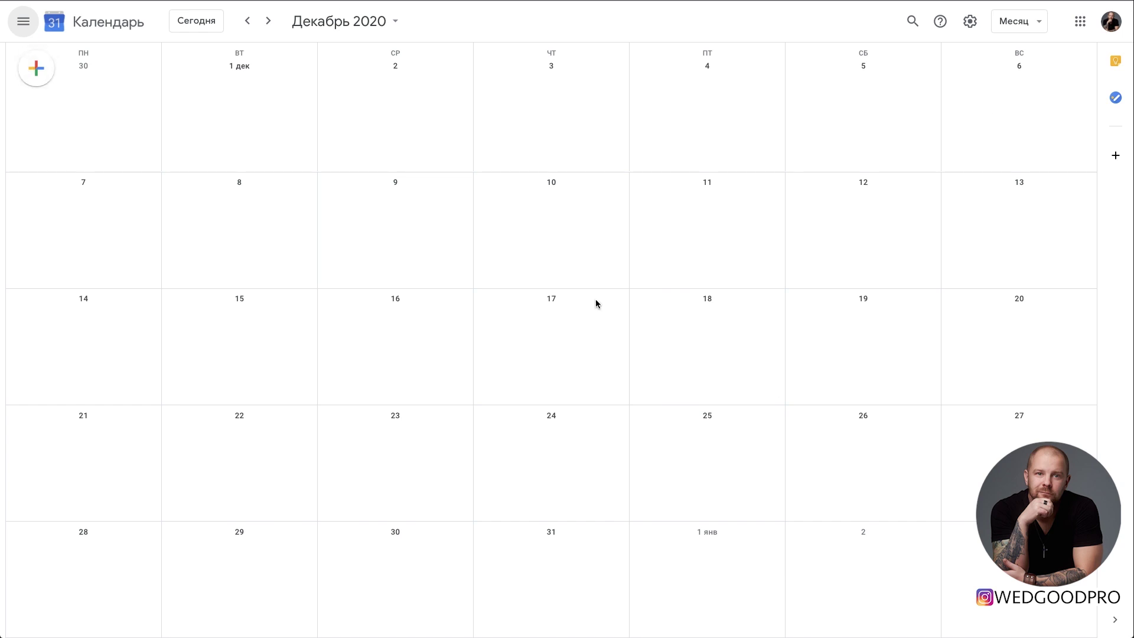
double_click(500, 193)
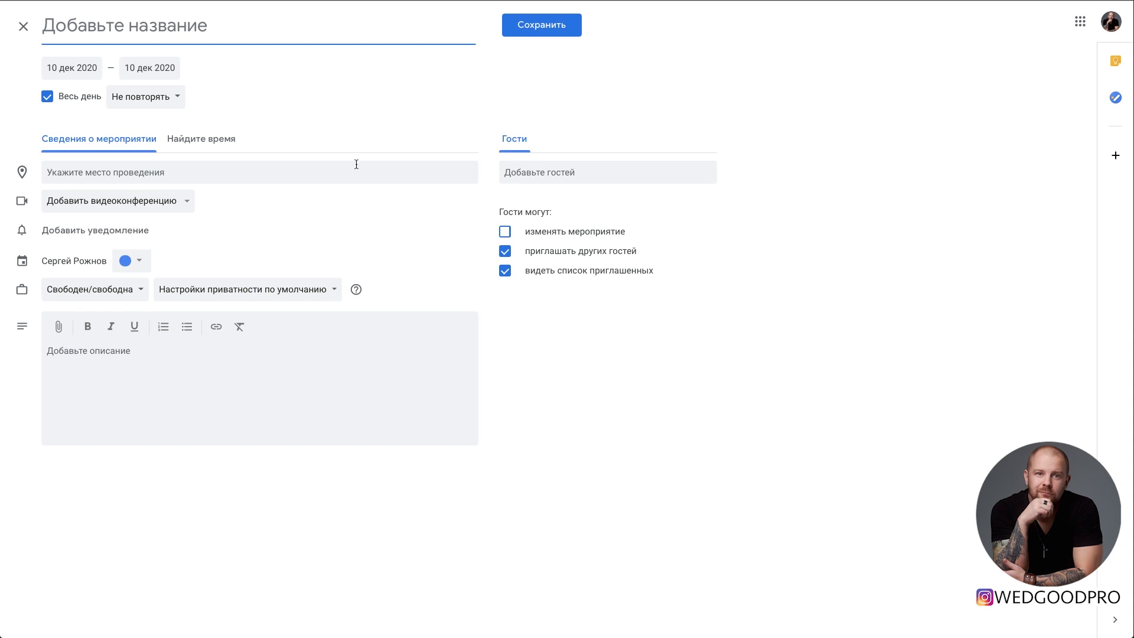
click(137, 254)
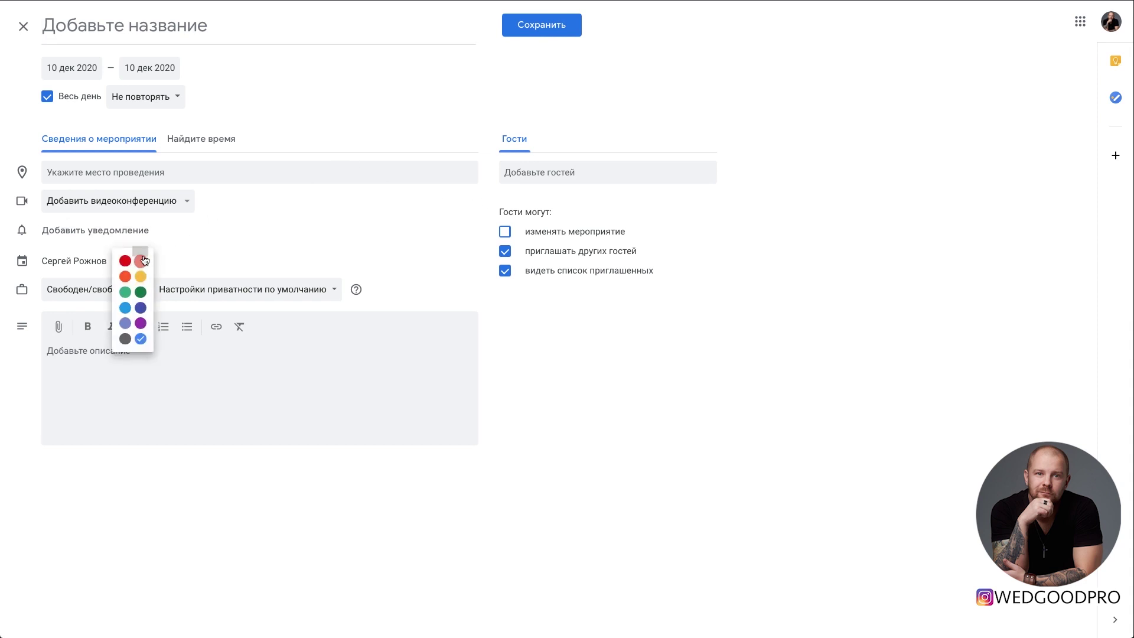
click(120, 339)
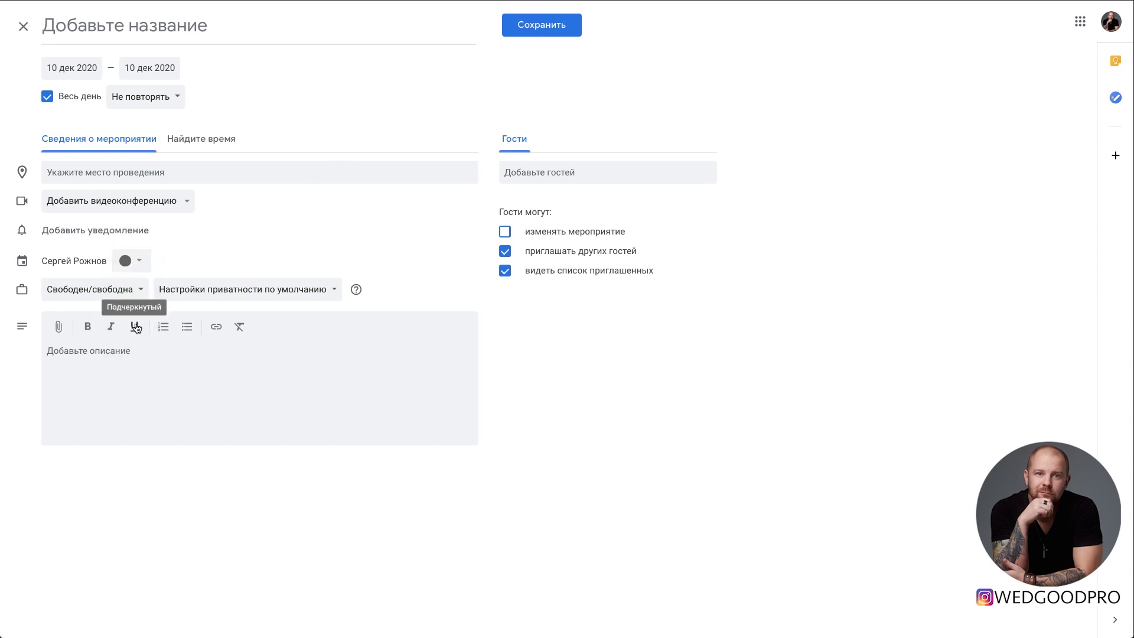
click(166, 28)
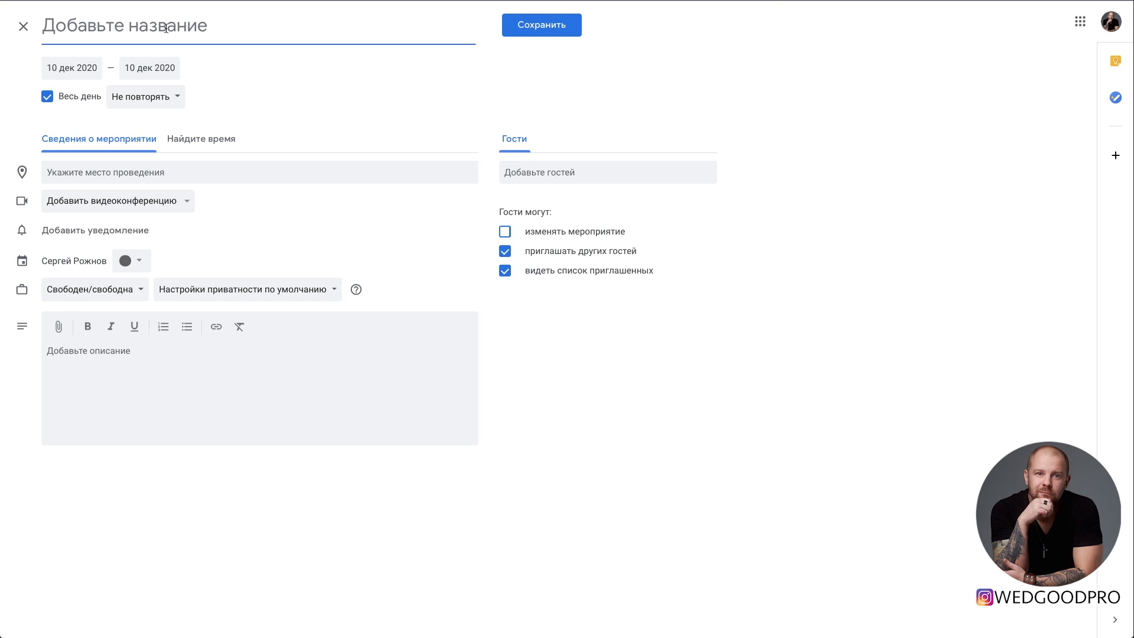
text(1)
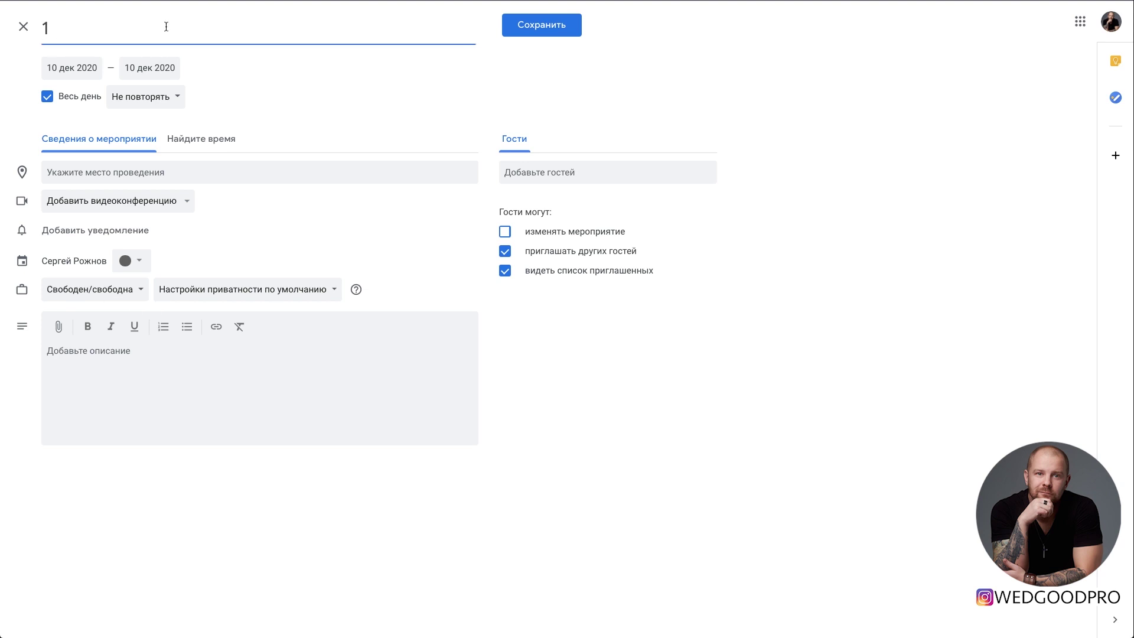
- Make event '1' a timed event starting at 12:00 and save it
click(47, 96)
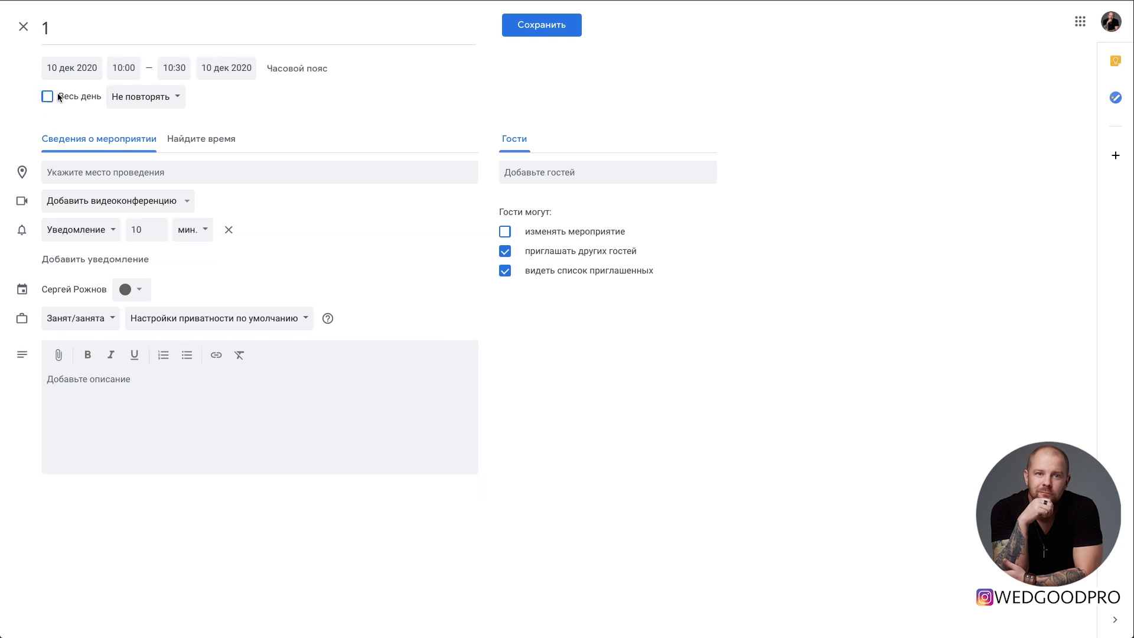
click(135, 66)
scroll(157, 151, down, 2)
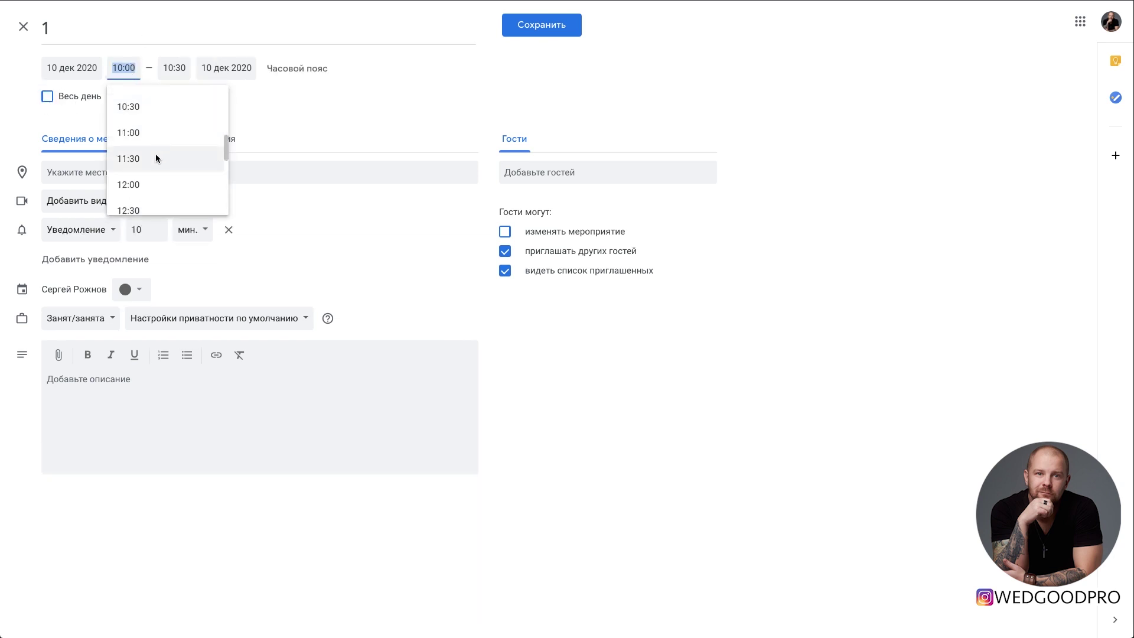
click(143, 183)
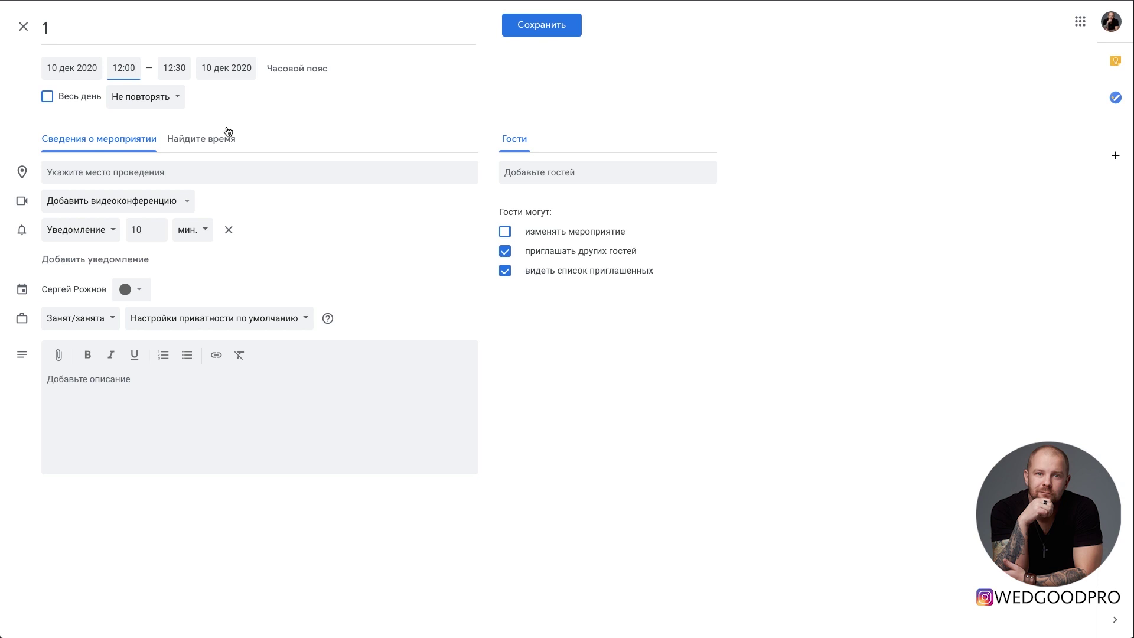
click(40, 18)
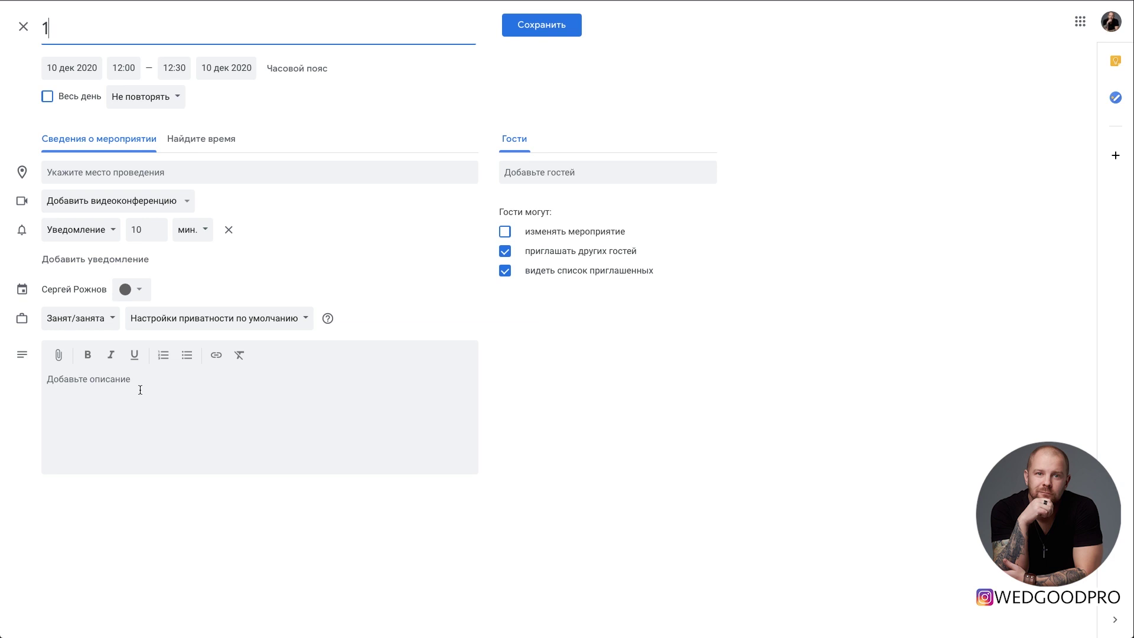
click(127, 70)
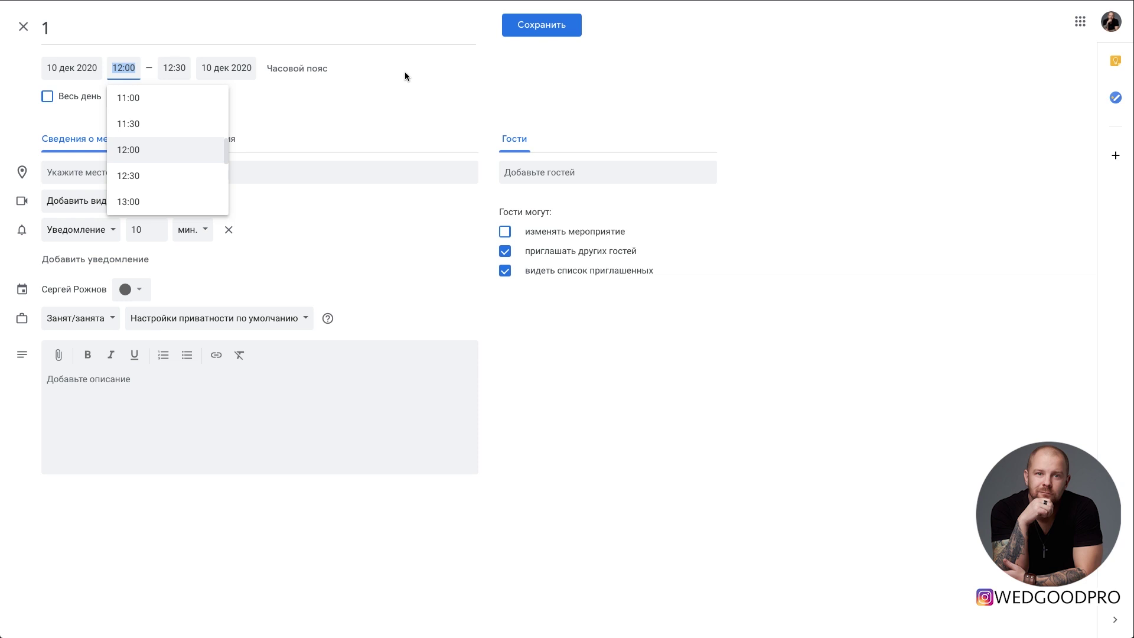
click(537, 29)
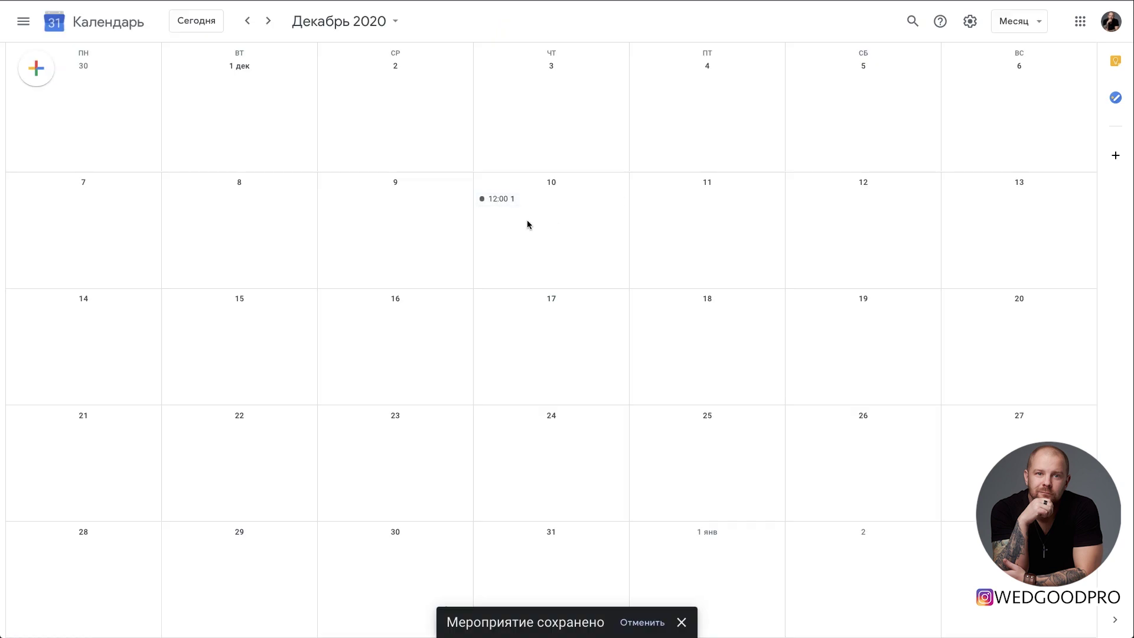
- Add a graphite-grey event '2' on 10 December starting at 17:00 and save it
click(526, 224)
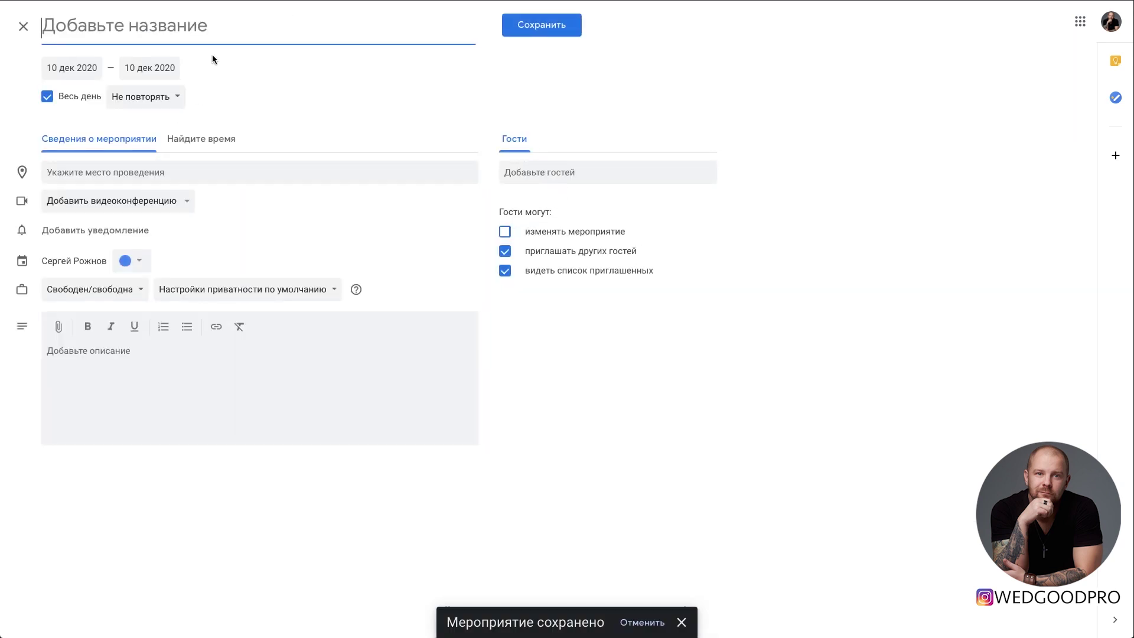
text(2)
click(71, 68)
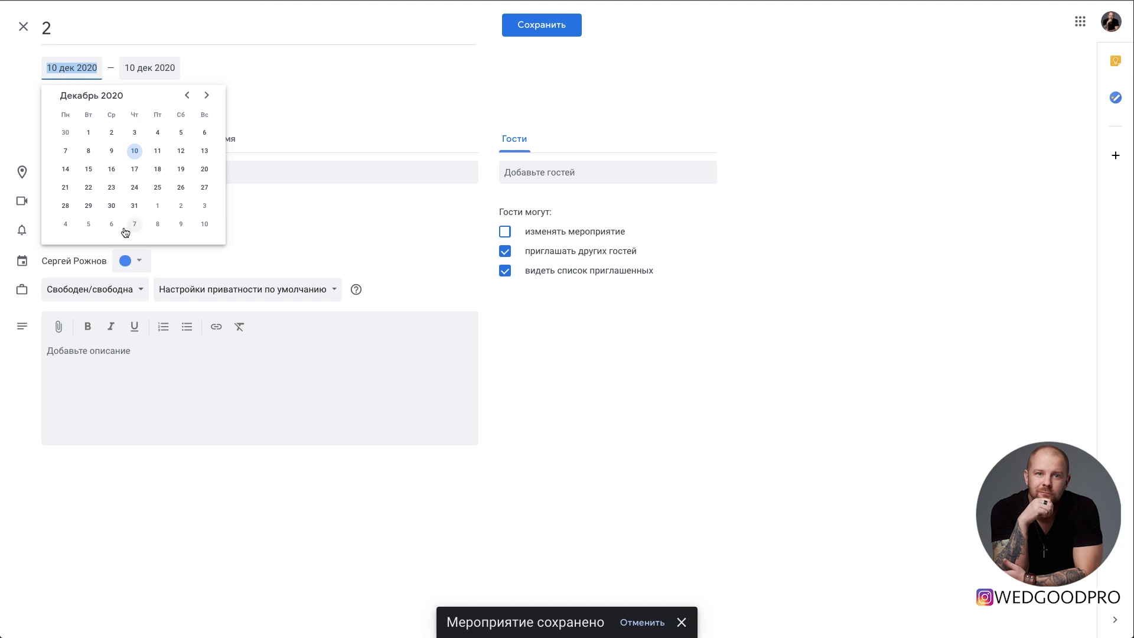
click(289, 112)
click(47, 96)
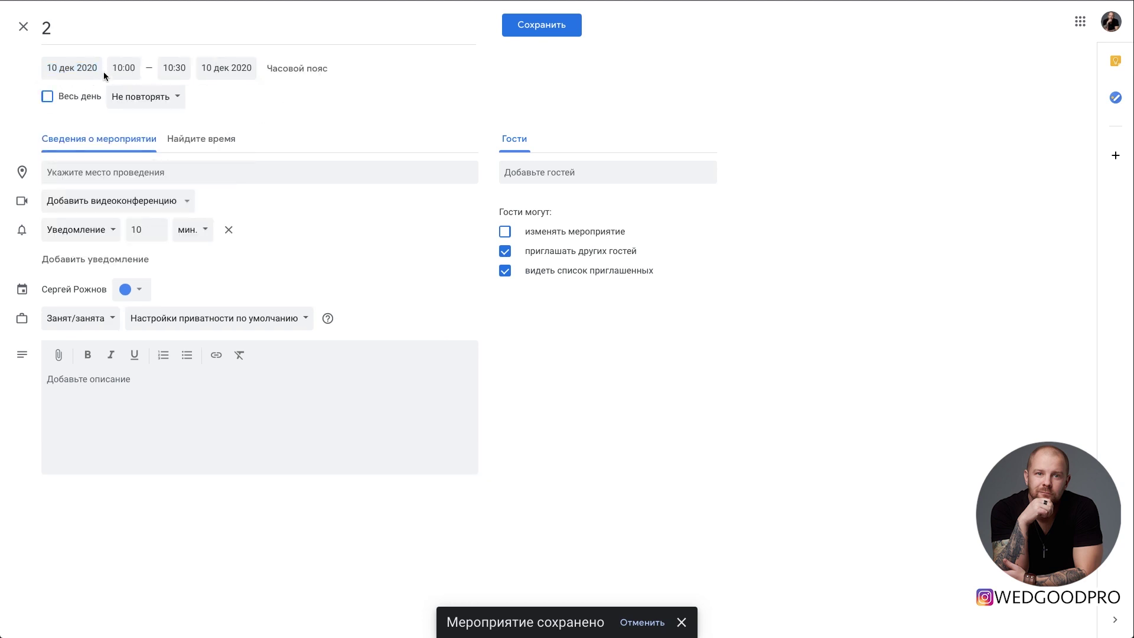
click(124, 68)
scroll(152, 178, down, 5)
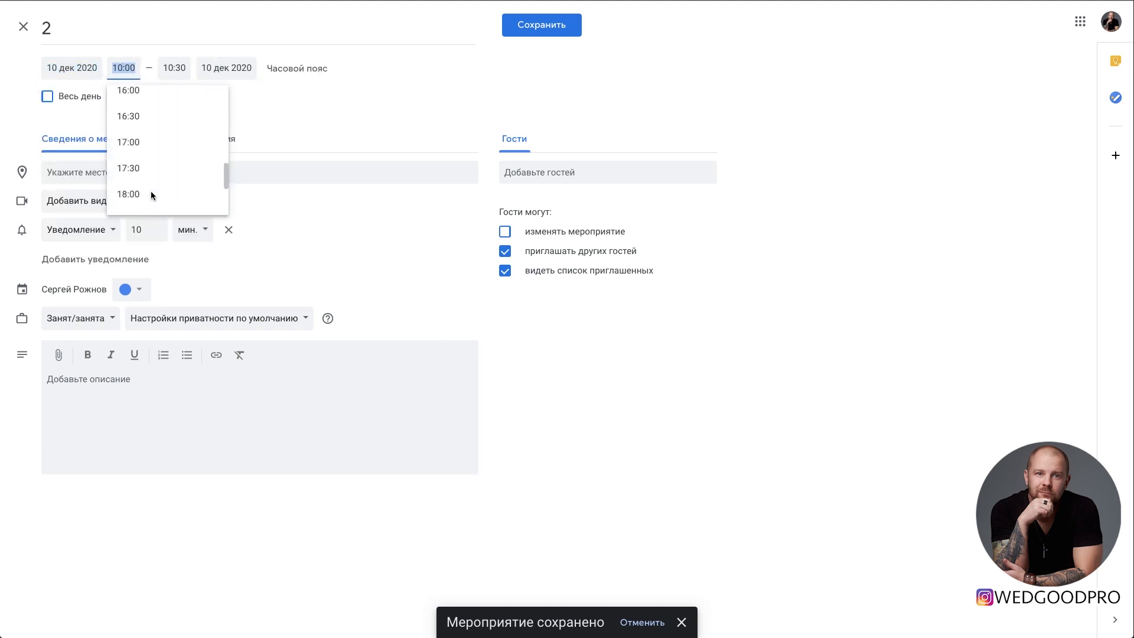
click(136, 141)
click(133, 289)
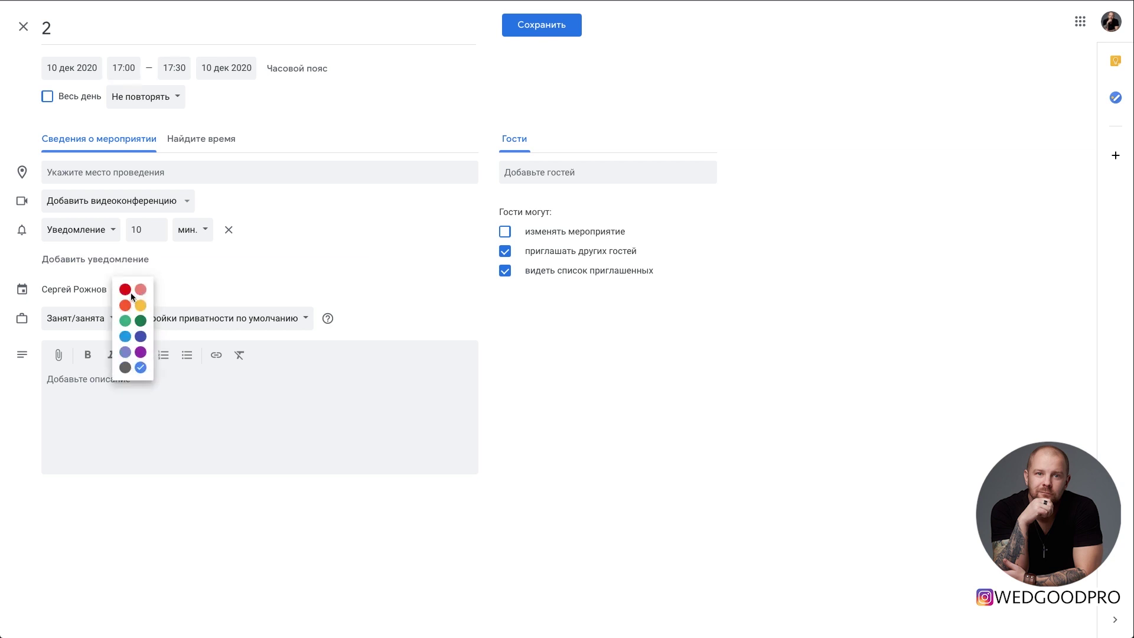
click(126, 366)
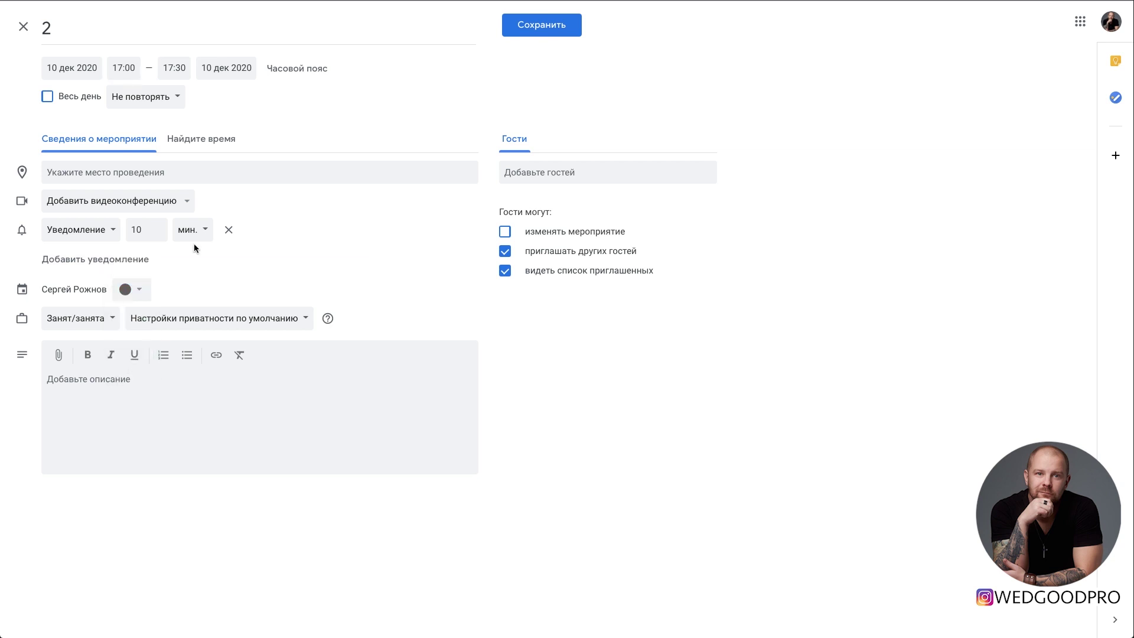
click(552, 25)
- Create event '3' on 10 December as a timed event starting at 20:30
click(530, 229)
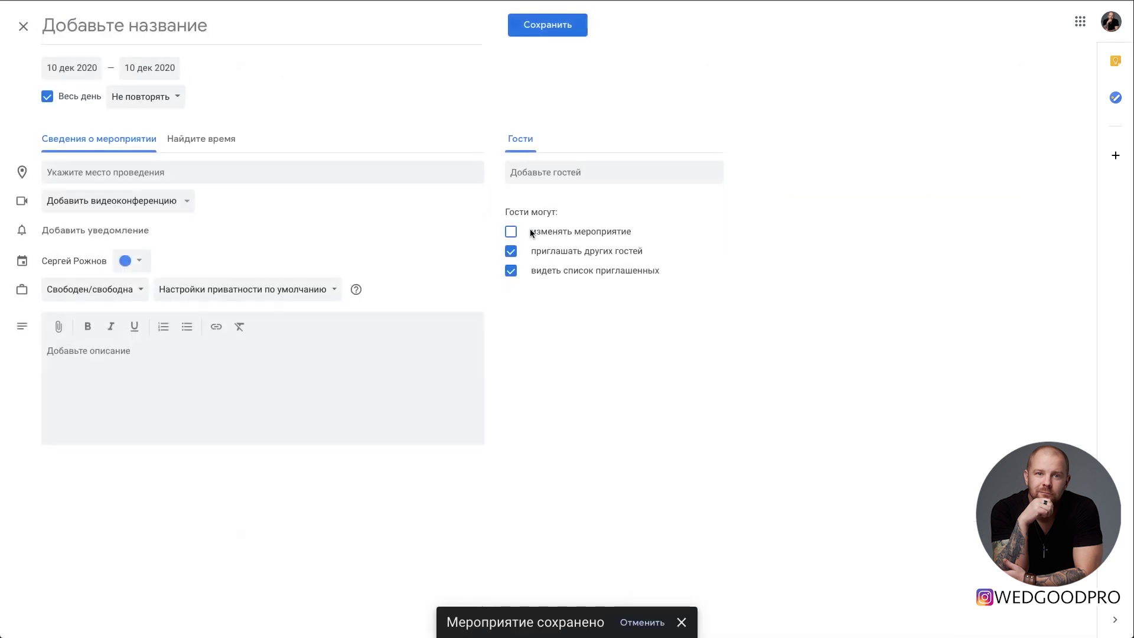
text(3)
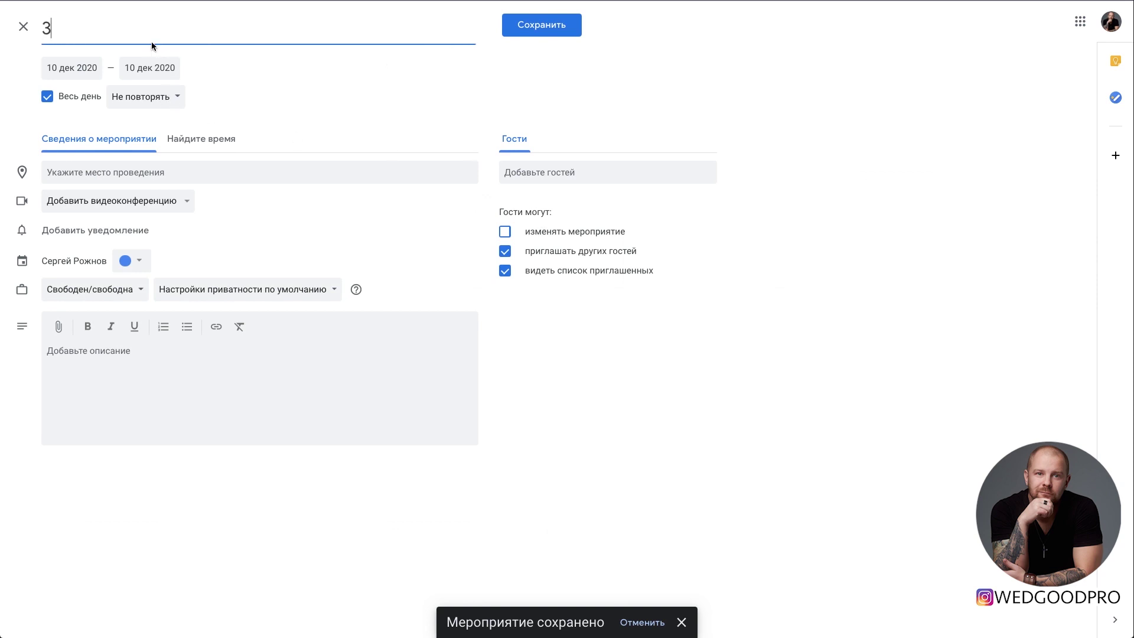
click(59, 96)
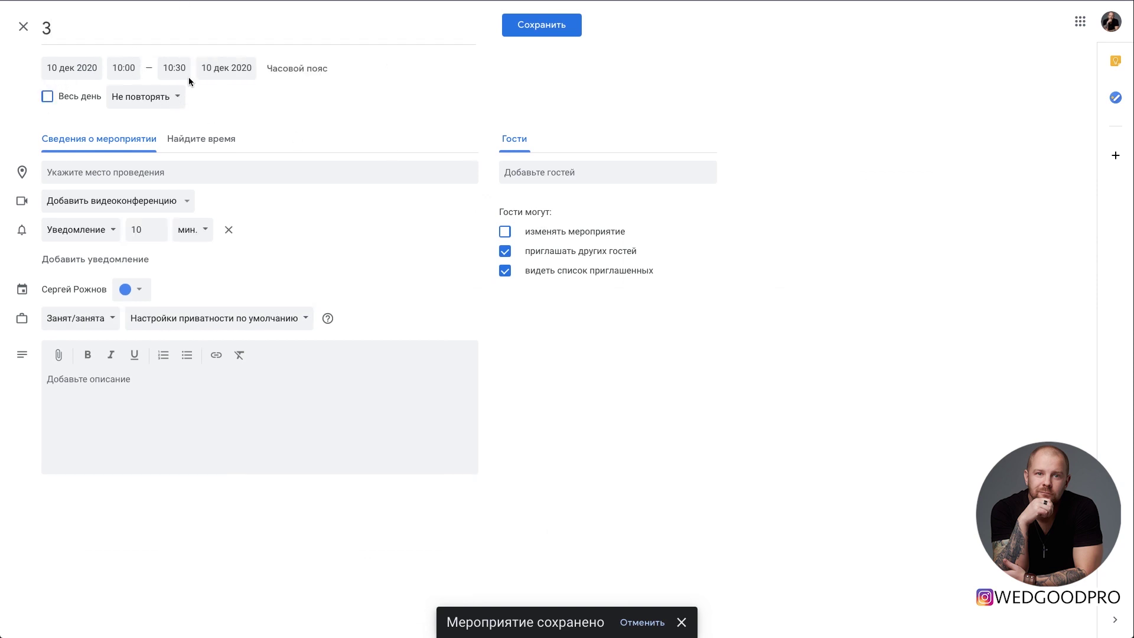
click(137, 68)
scroll(197, 146, down, 5)
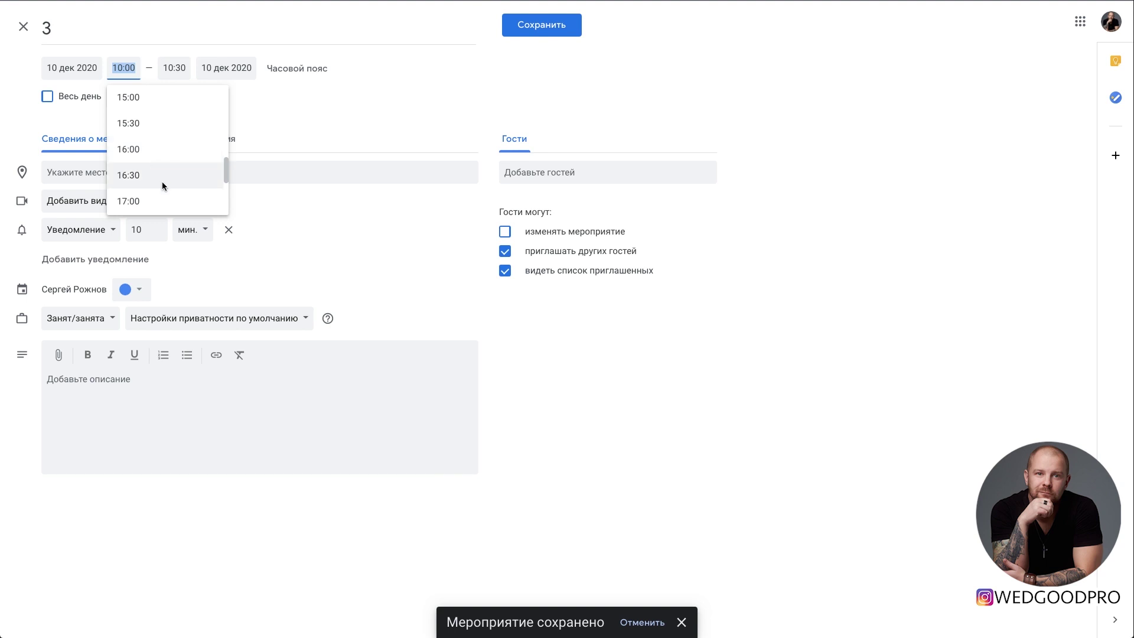
scroll(163, 181, down, 5)
click(151, 144)
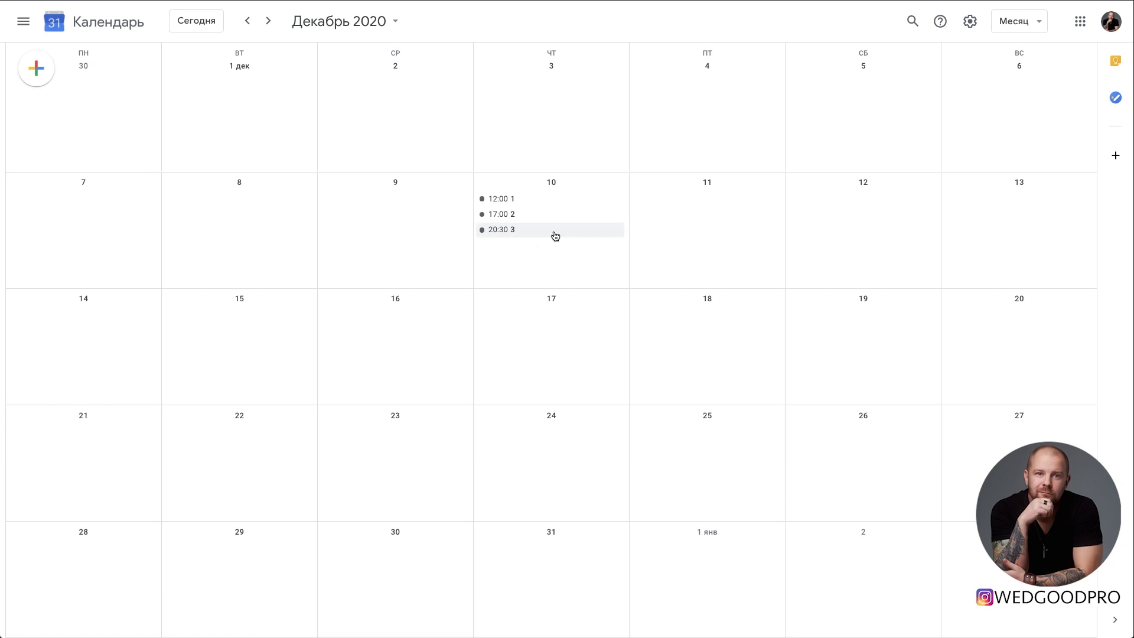
key(Delete)
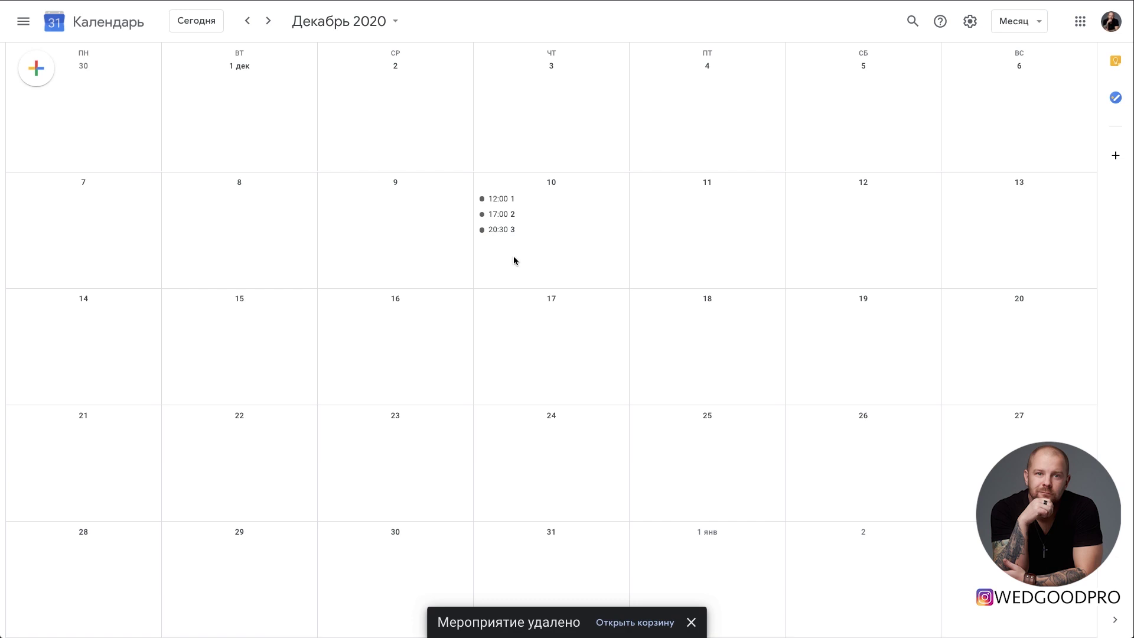
double_click(513, 259)
text(цуцу)
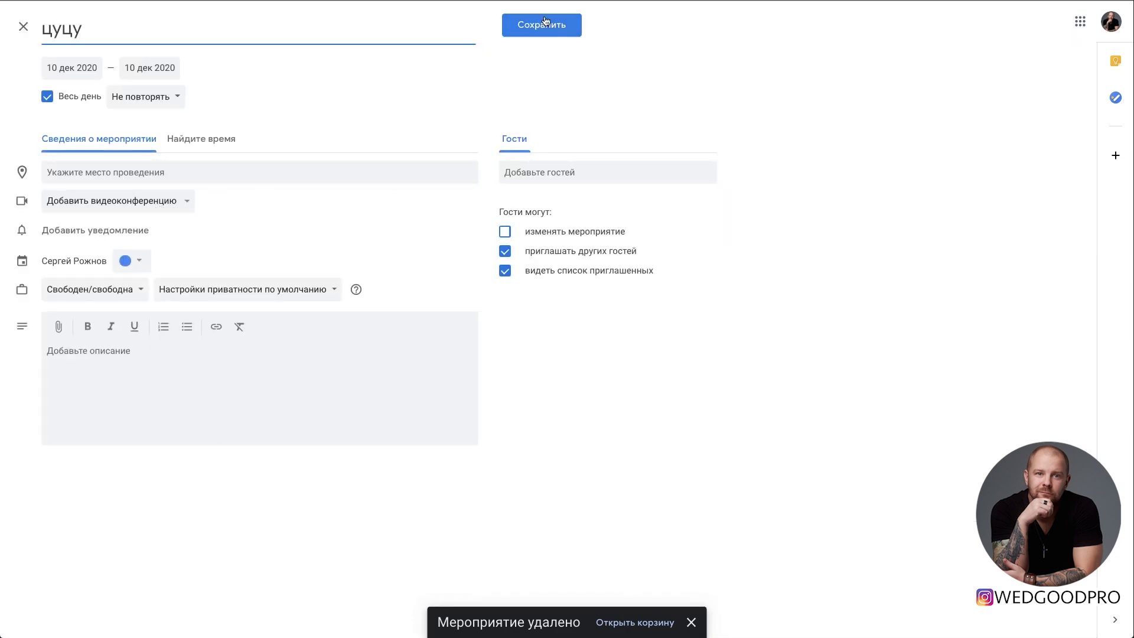
click(544, 26)
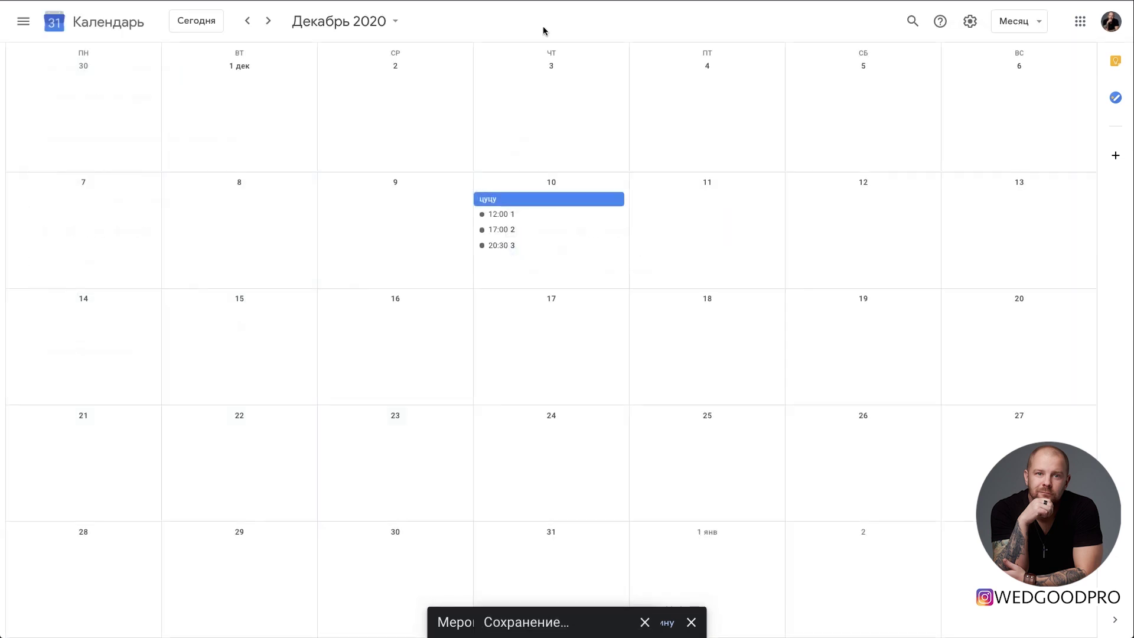
double_click(515, 271)
text(цкц)
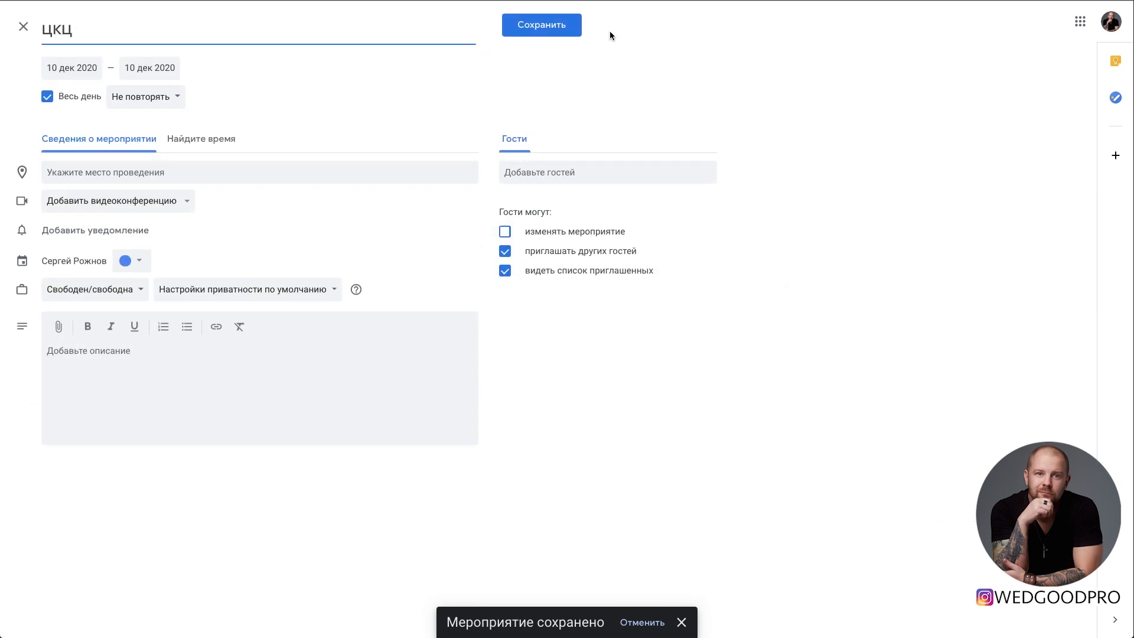
click(551, 30)
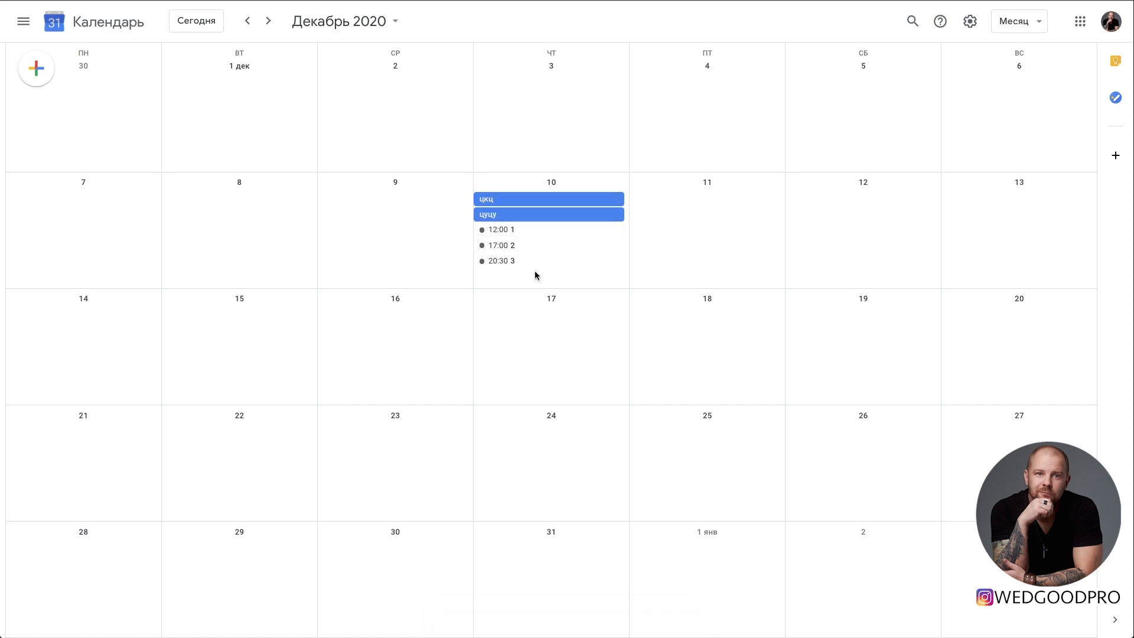
click(548, 217)
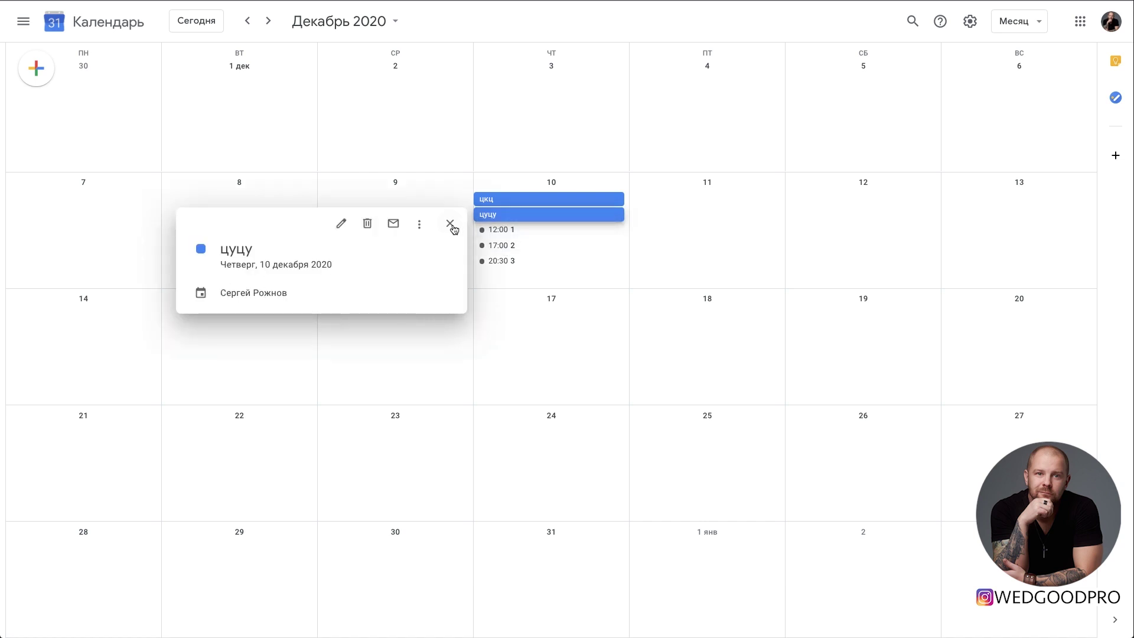
click(342, 223)
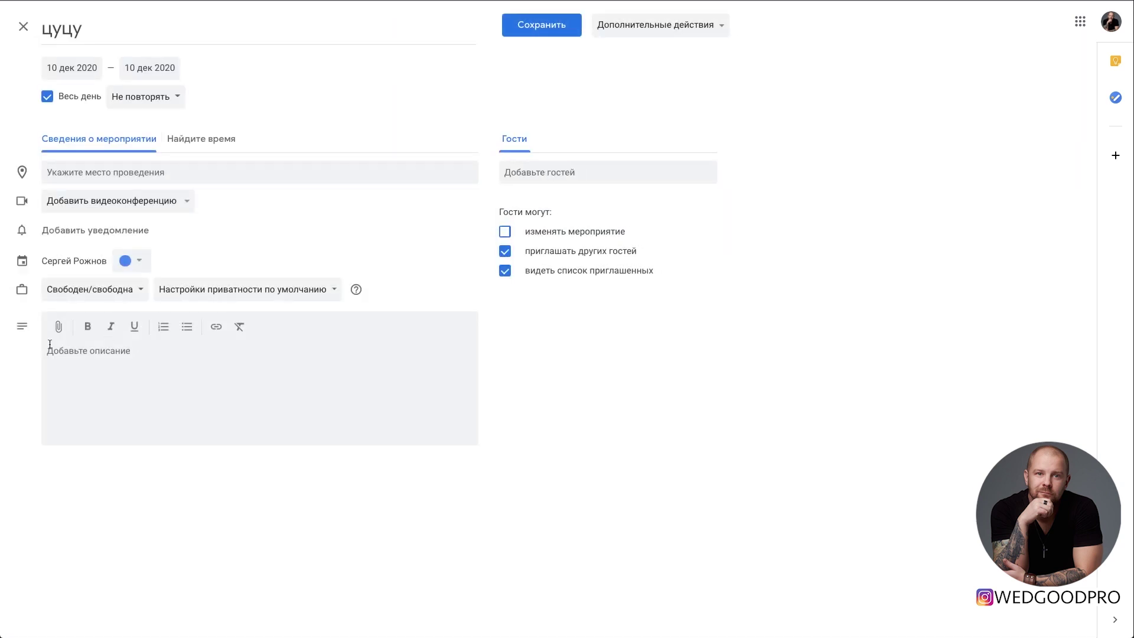
click(537, 31)
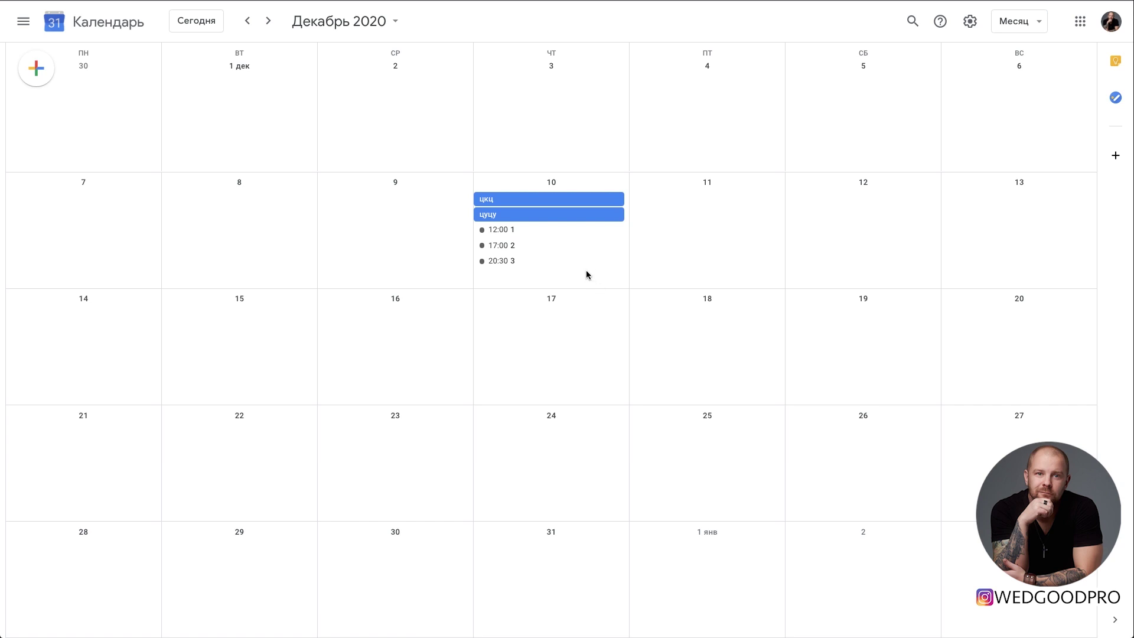
- Create an all-day event titled 'зубы' on 10 December in Tomato (Помидор) colour
click(553, 282)
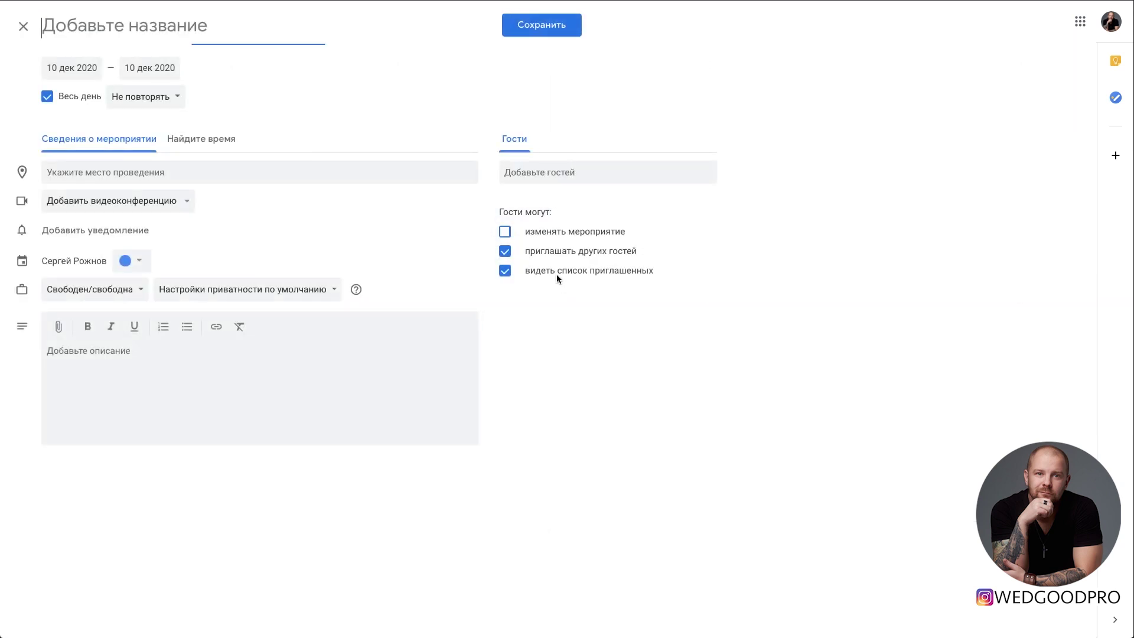
click(132, 261)
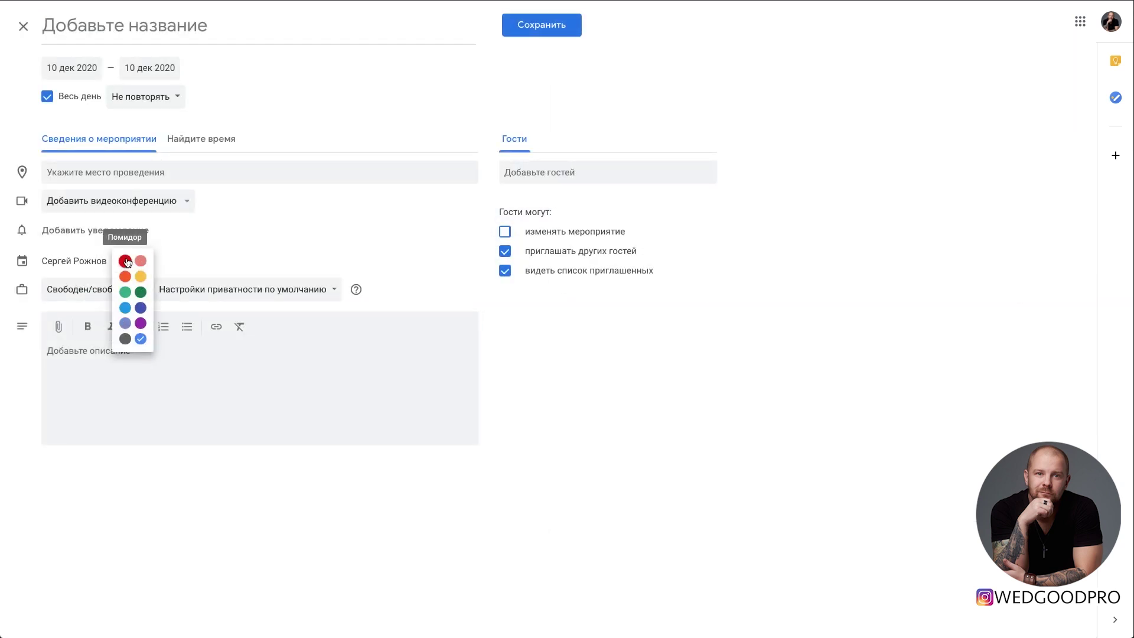
click(125, 260)
click(104, 26)
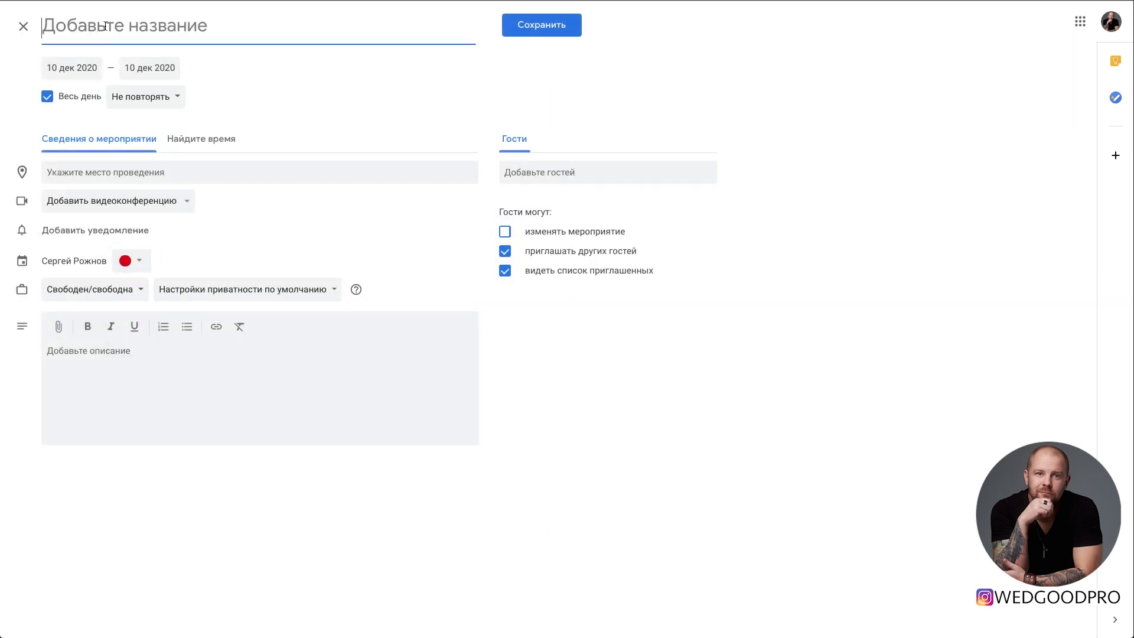
text(зубы)
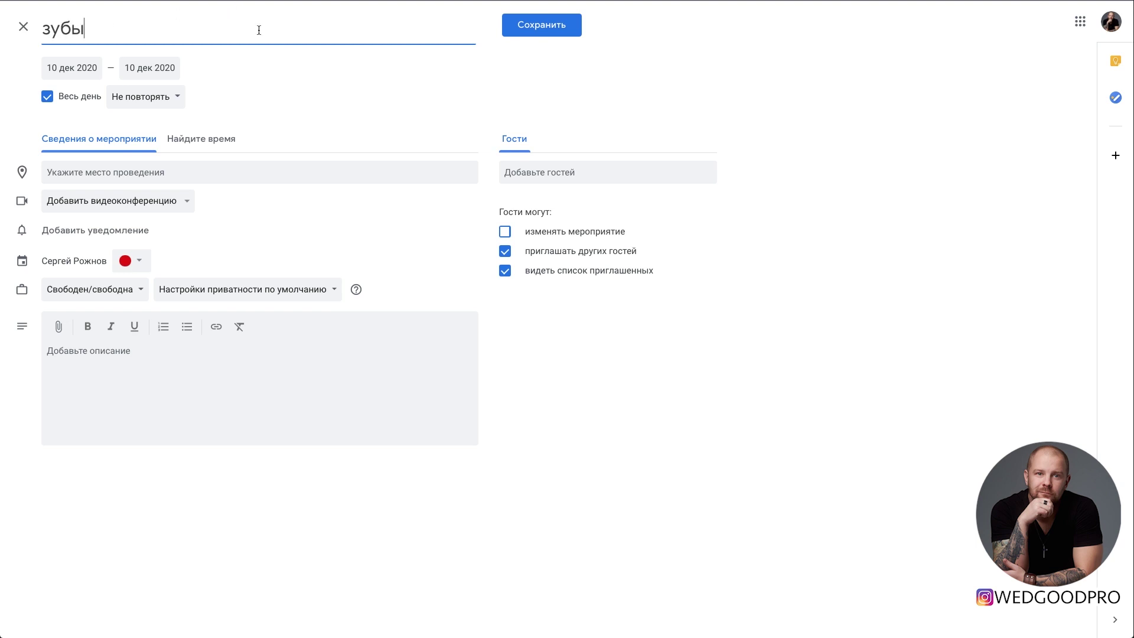
key(Return)
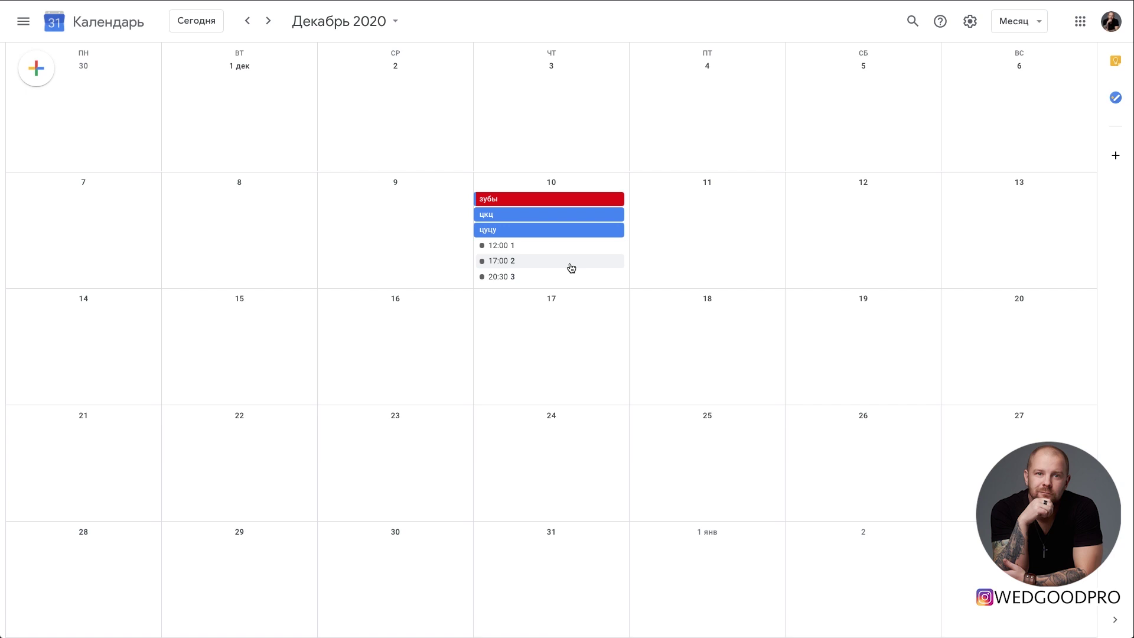
- Delete the цуцу event, drag цкц to 11 December and зубы to 17 December
click(537, 232)
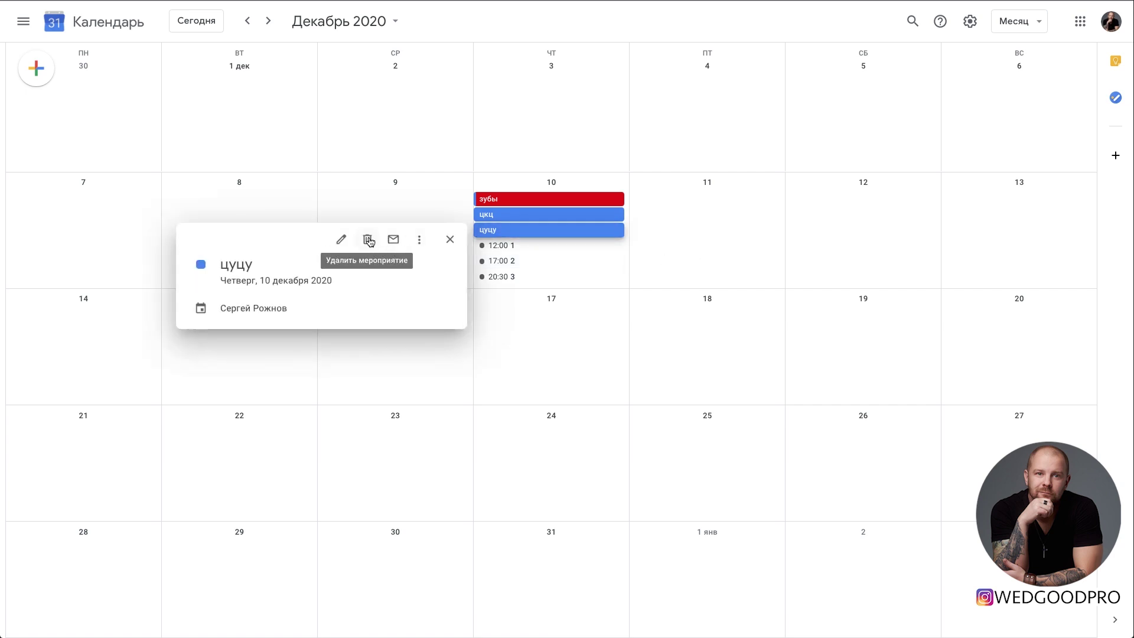
click(368, 239)
click(561, 217)
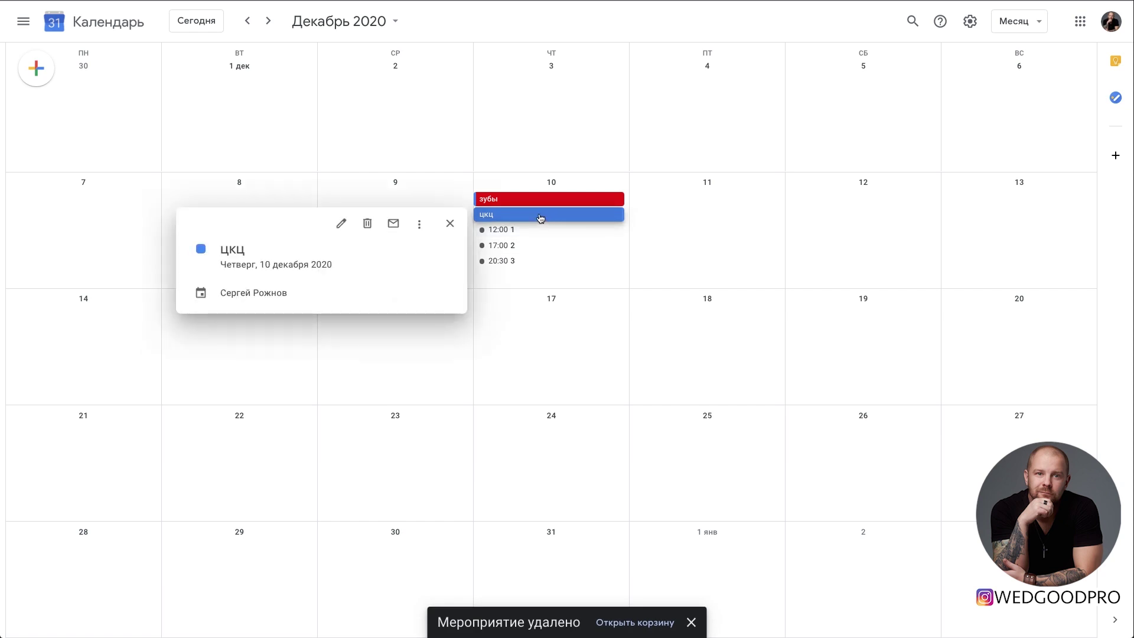
drag(526, 220, 671, 219)
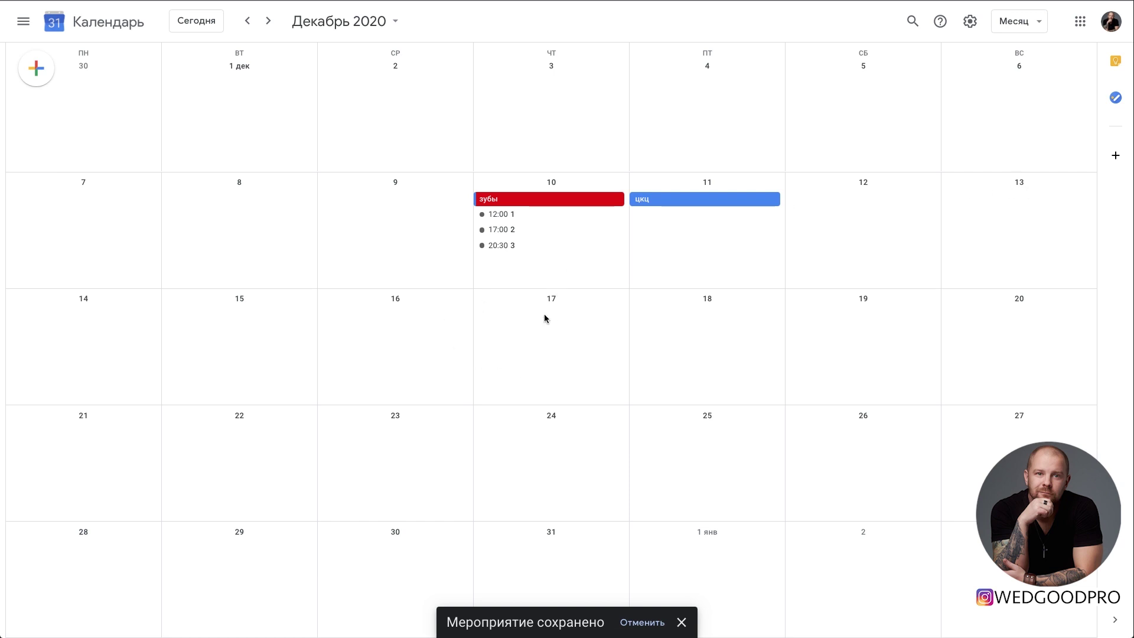
drag(527, 201, 524, 324)
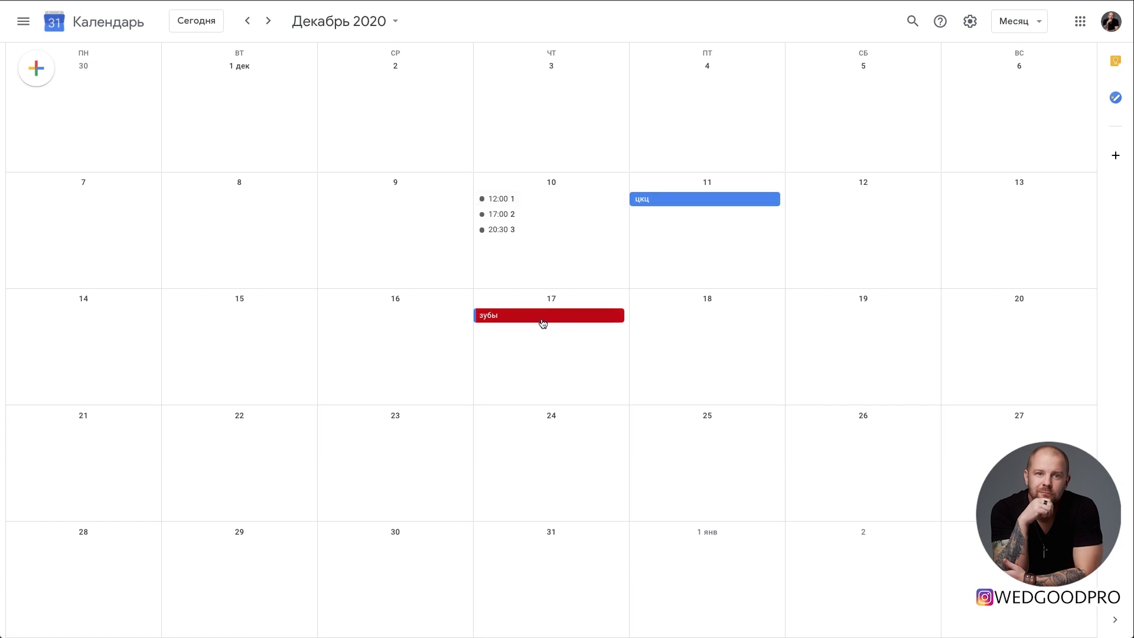
- Save an untitled Графит-coloured event on 11 December, timed from 17:00
click(676, 232)
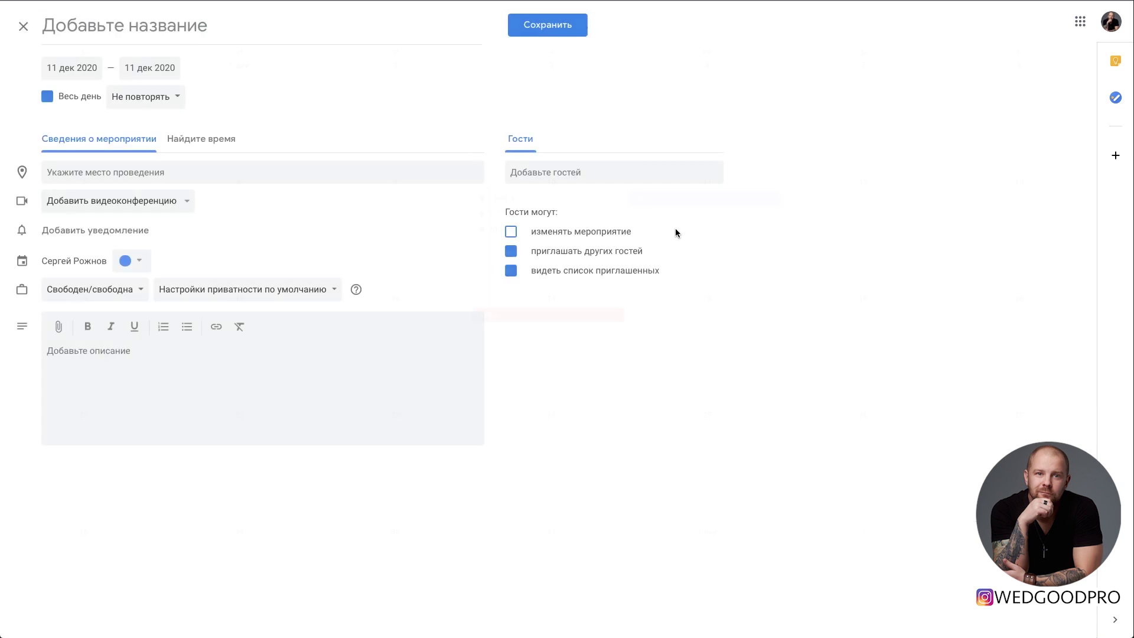
click(140, 260)
click(125, 338)
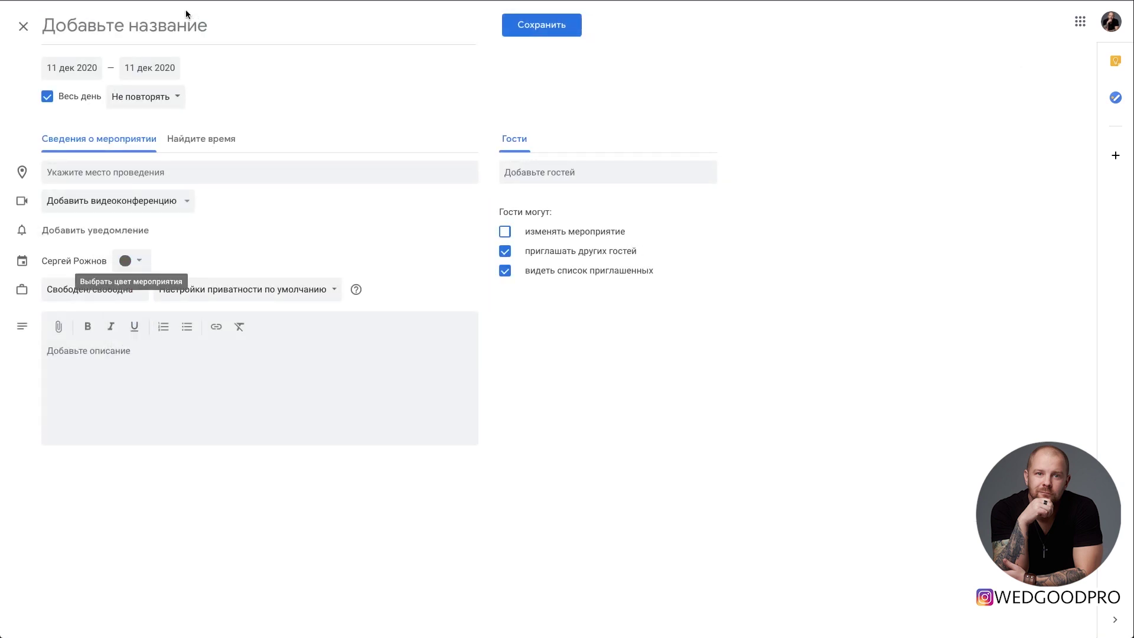
click(194, 25)
click(68, 94)
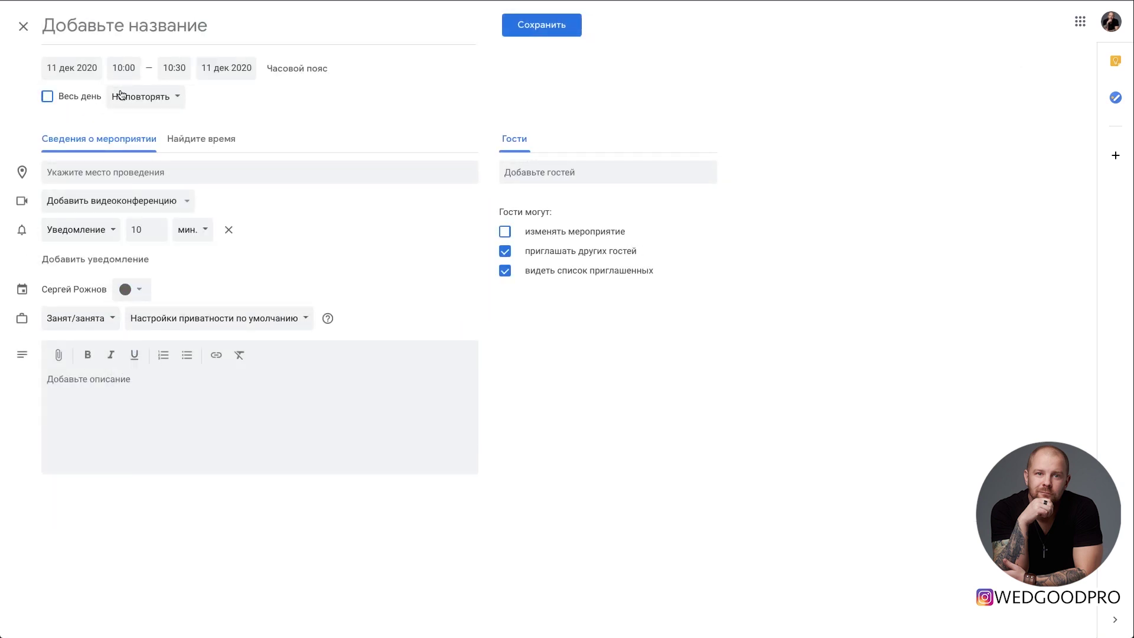
click(122, 62)
scroll(121, 201, down, 5)
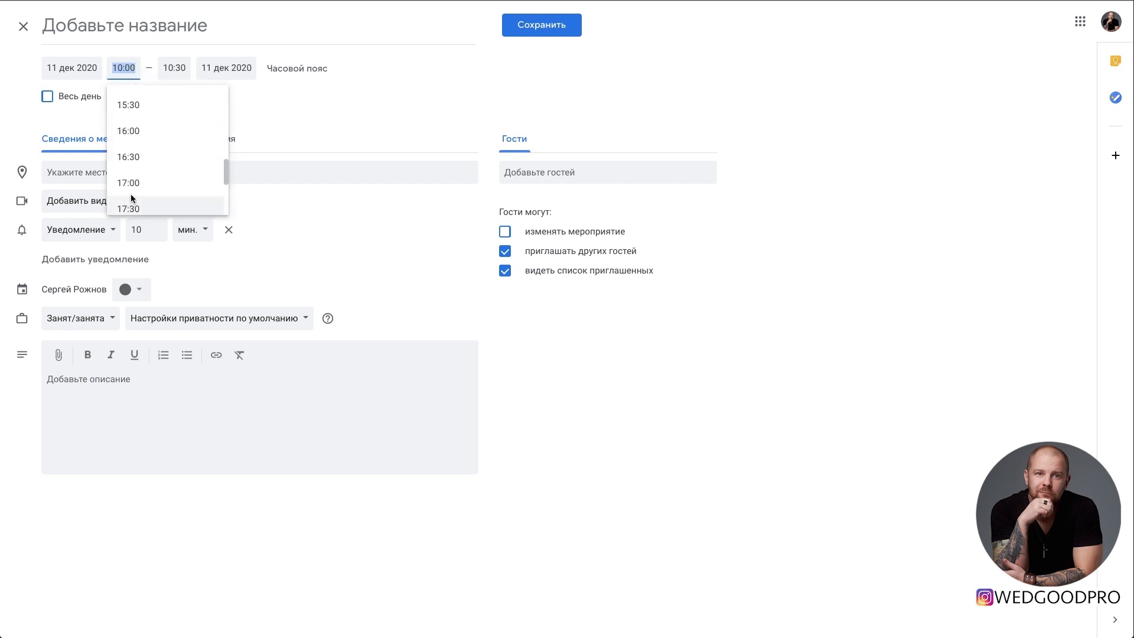
click(133, 184)
click(578, 22)
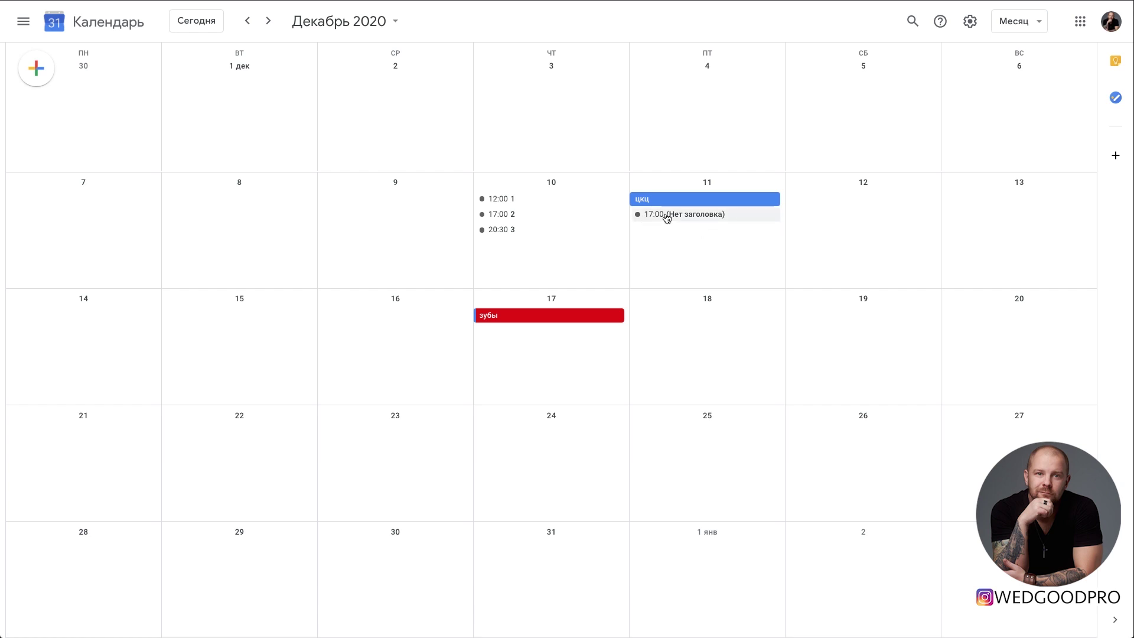
- Add a quick all-day event 'пап' on 11 December
click(699, 258)
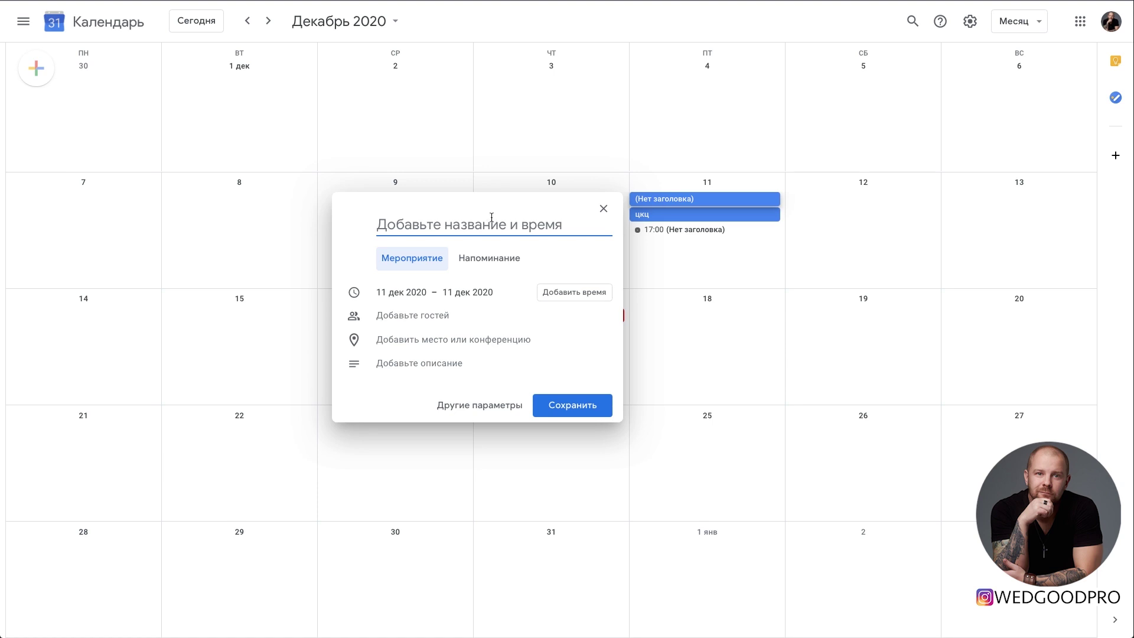
text(пап)
key(Return)
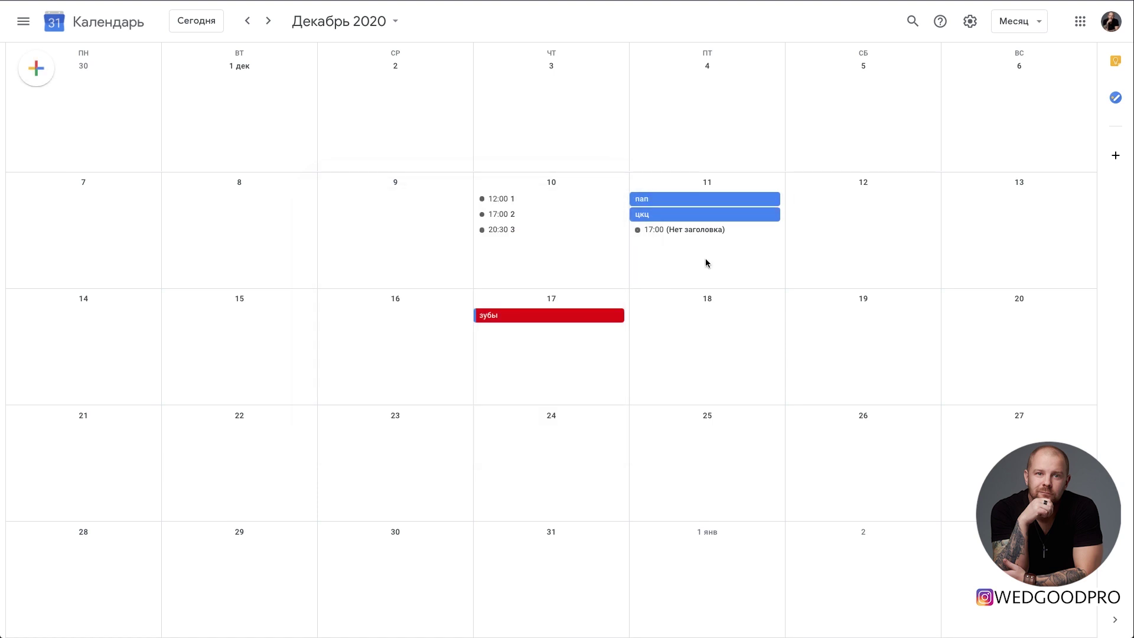
- Add a red all-day event 'машин' on 11 December via the full editor
click(706, 262)
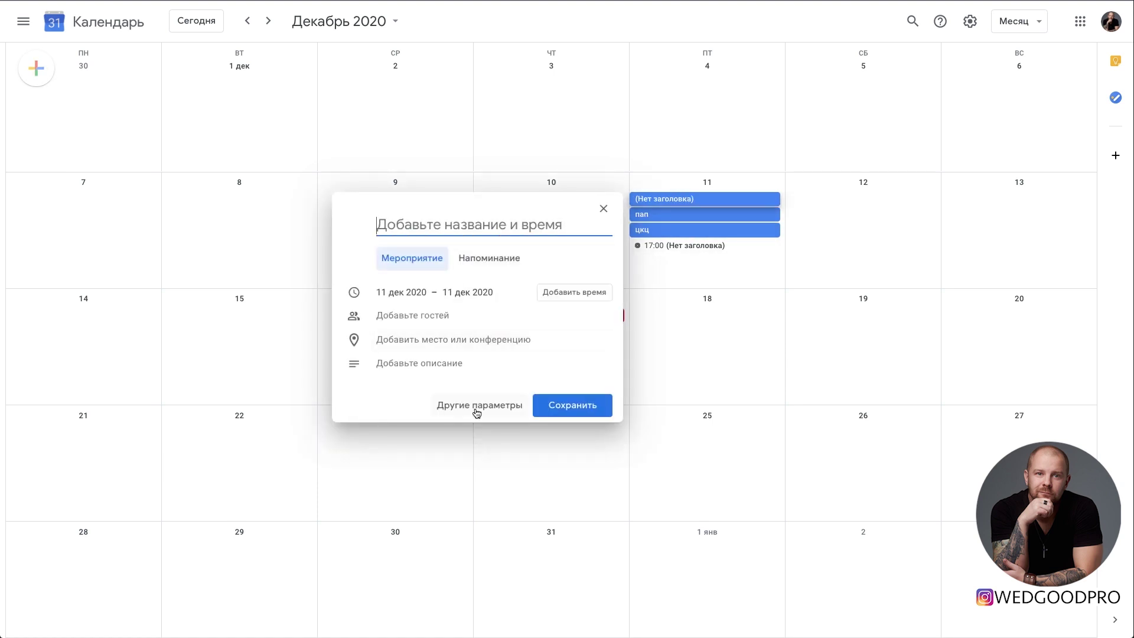
click(517, 404)
click(140, 260)
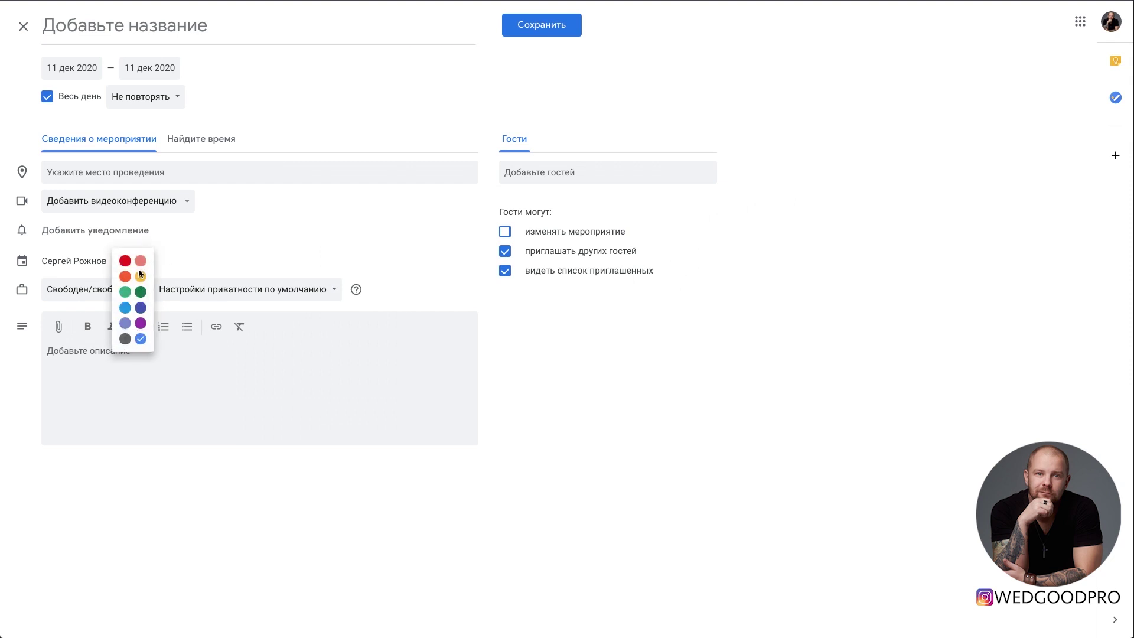
click(126, 263)
click(261, 24)
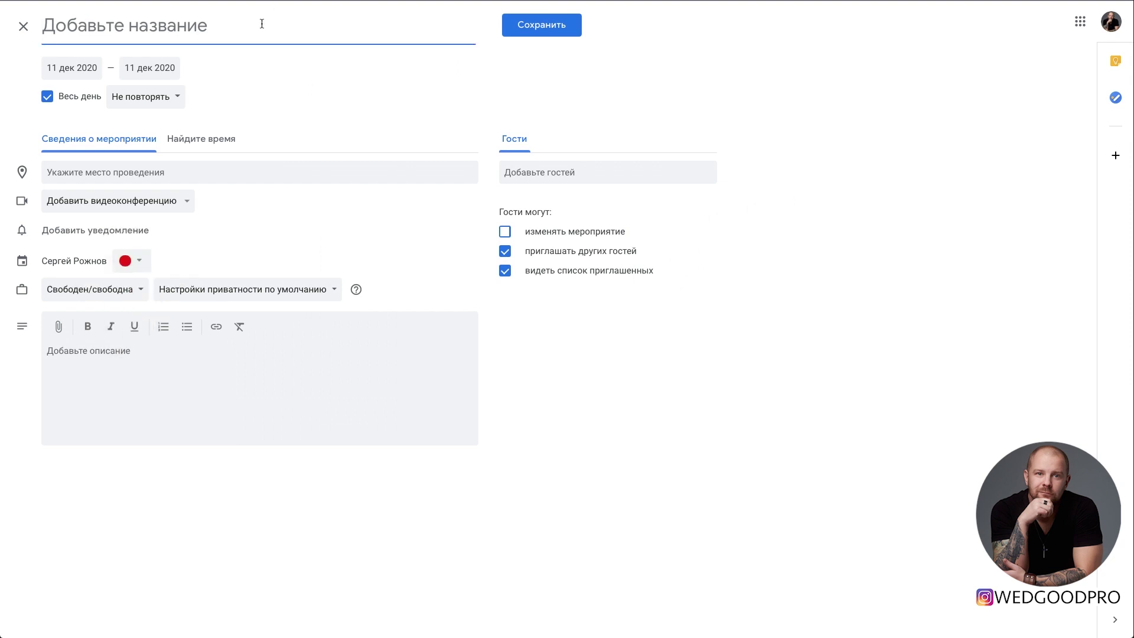
text(маши)
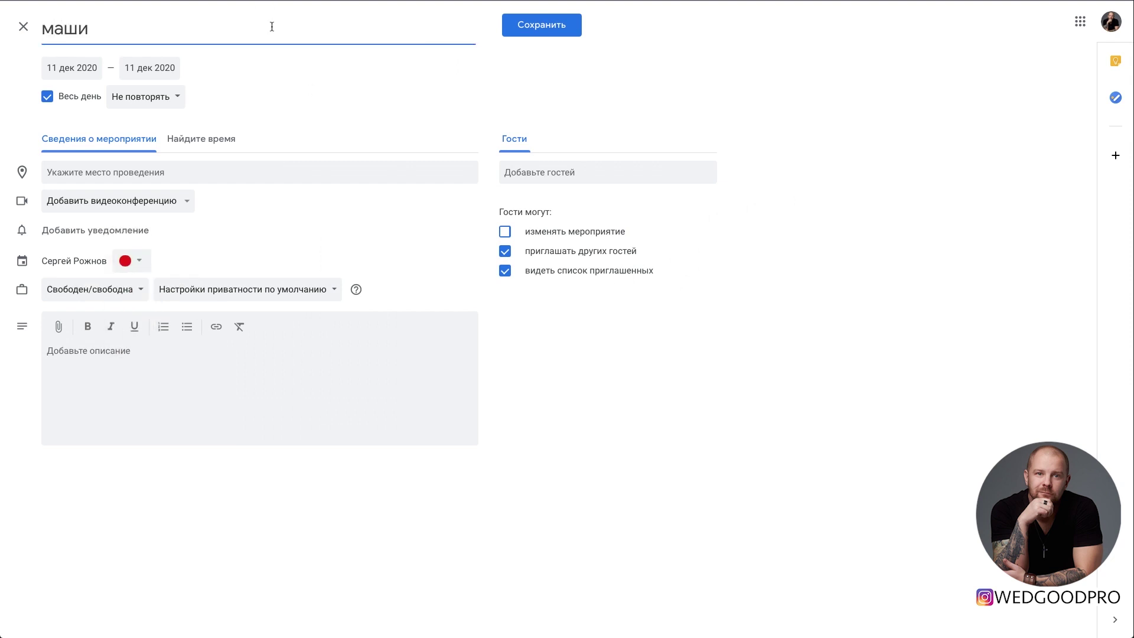
text(н)
click(518, 20)
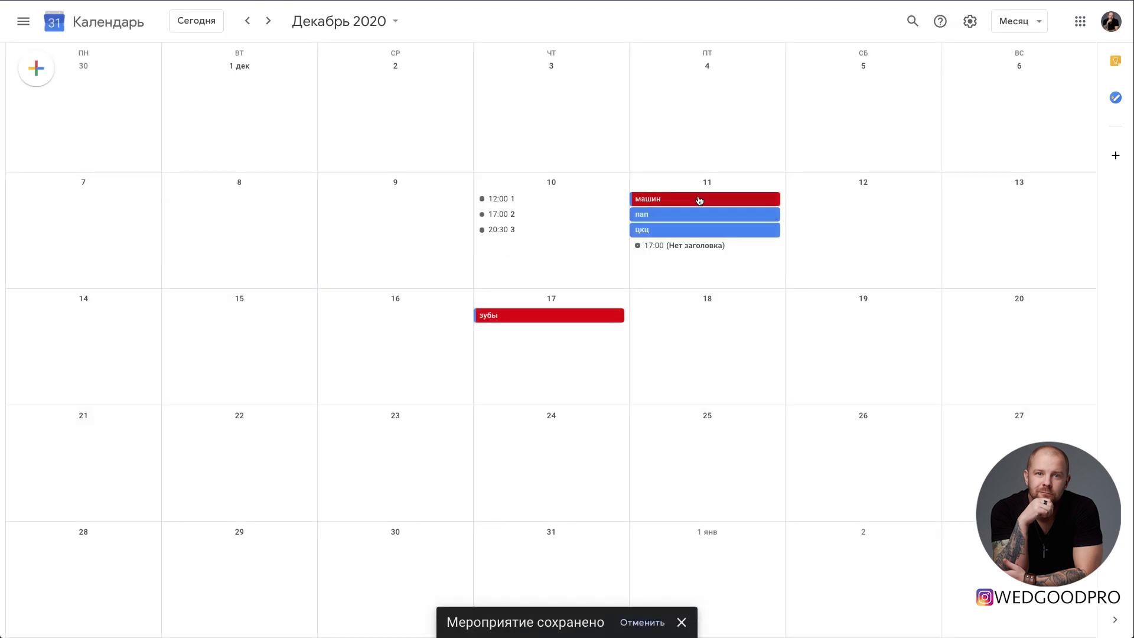
- Drag машин via 17 and 23 to 25 December, and зубы via 24 to 18 December
mouse_move(700, 199)
mouse_down()
mouse_move(846, 293)
mouse_move(585, 367)
mouse_up()
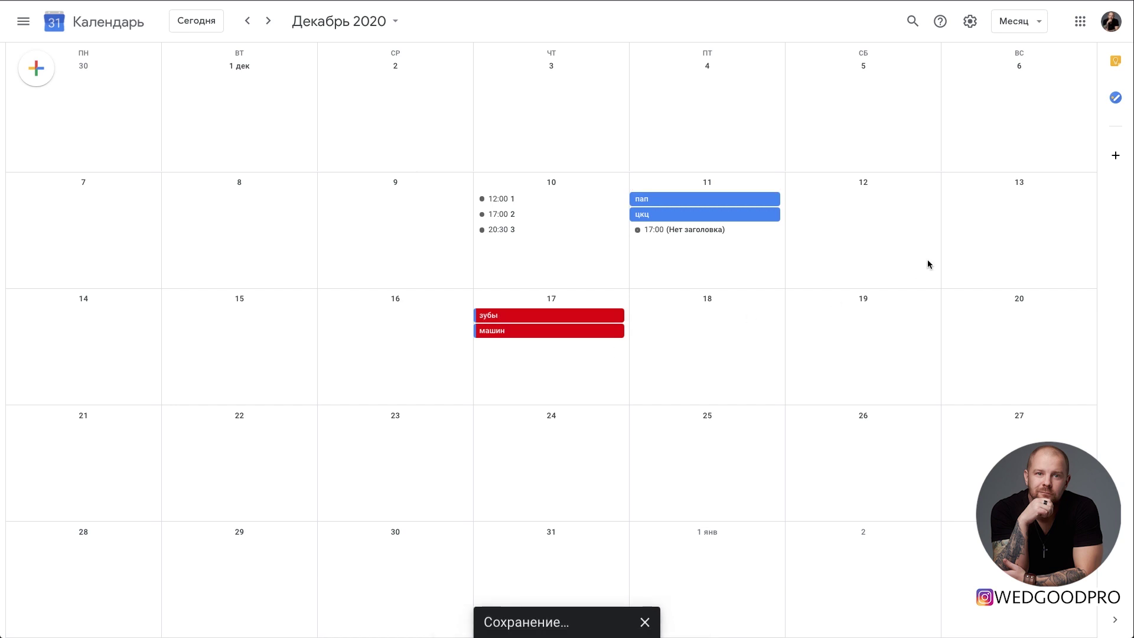
mouse_move(546, 335)
mouse_down()
mouse_move(443, 413)
mouse_move(452, 415)
mouse_up()
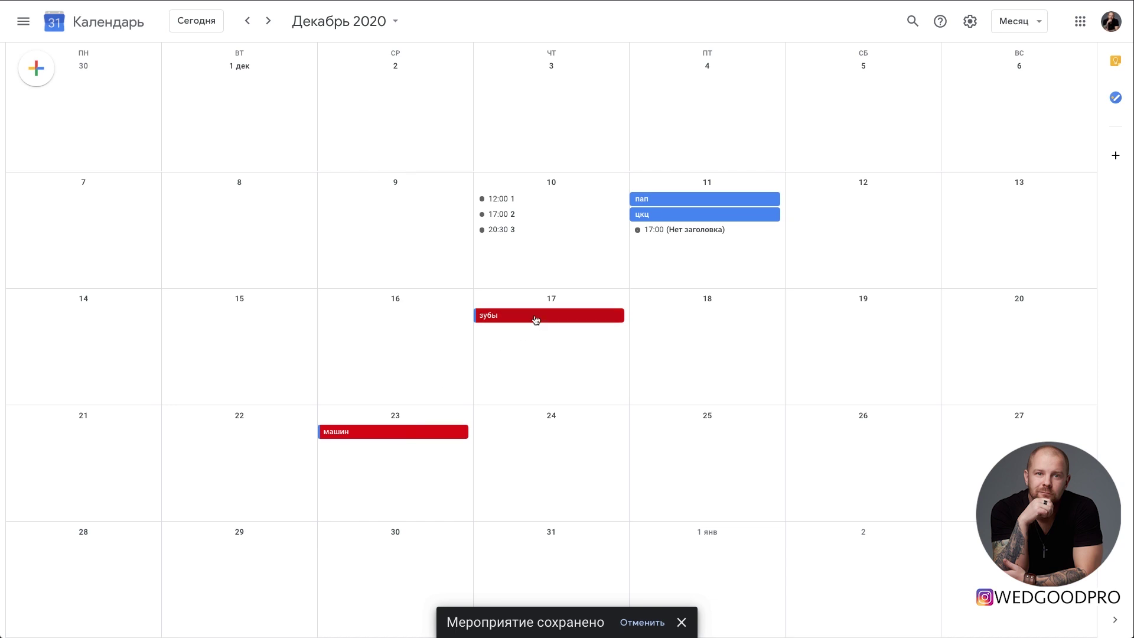
drag(535, 320, 566, 448)
drag(405, 432, 637, 440)
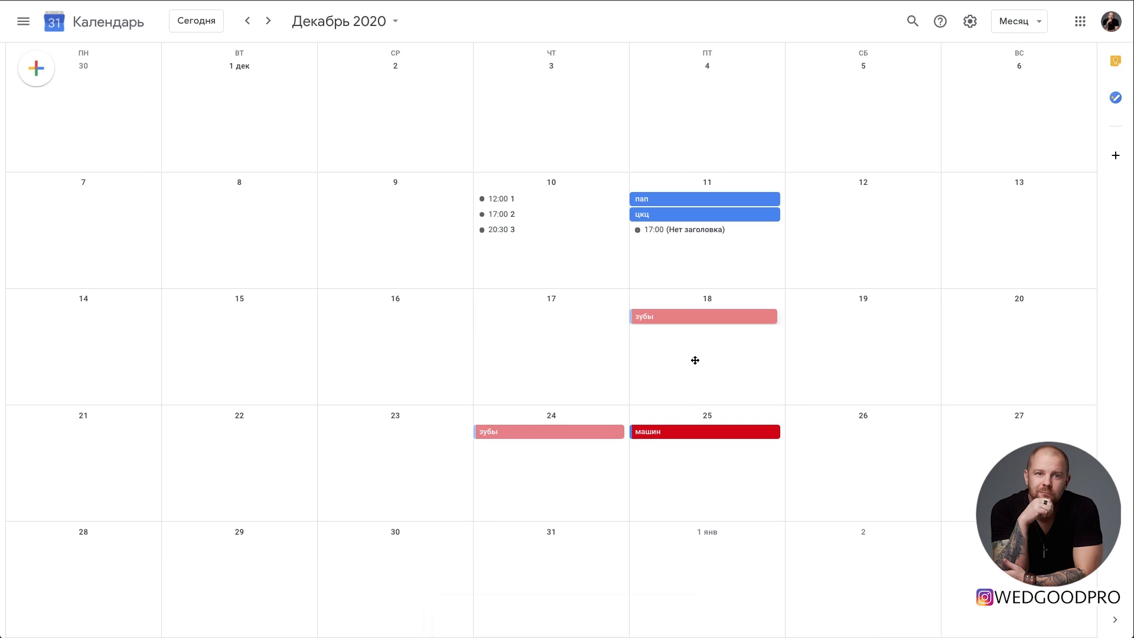
drag(520, 436, 683, 355)
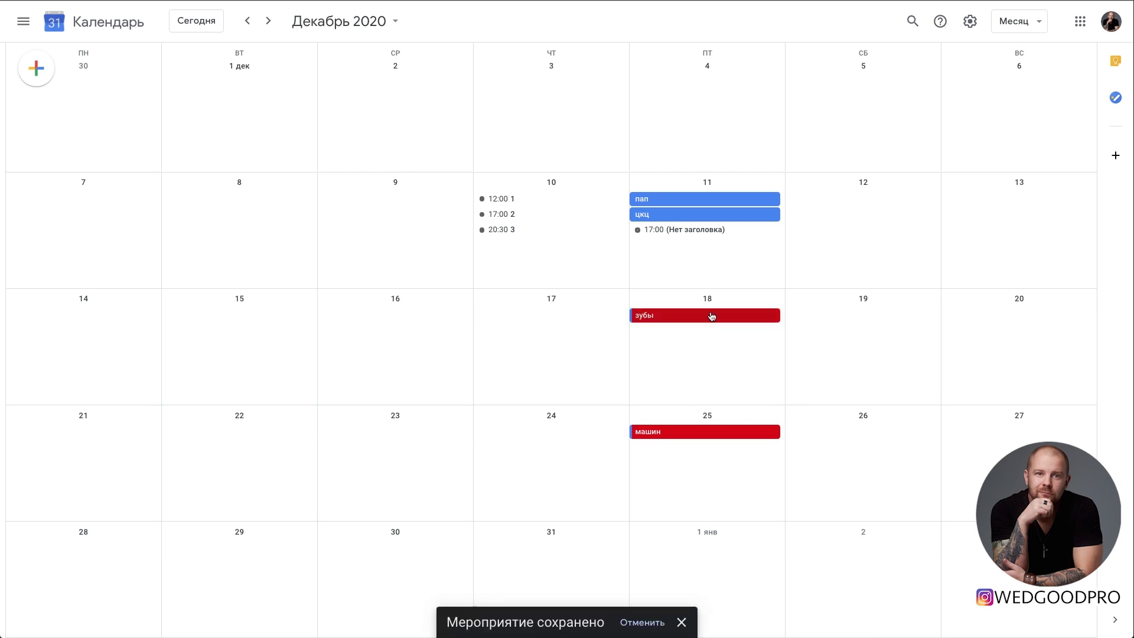
- Change зубы on 18 December to graphite grey, timed from 15:00, and save
double_click(684, 316)
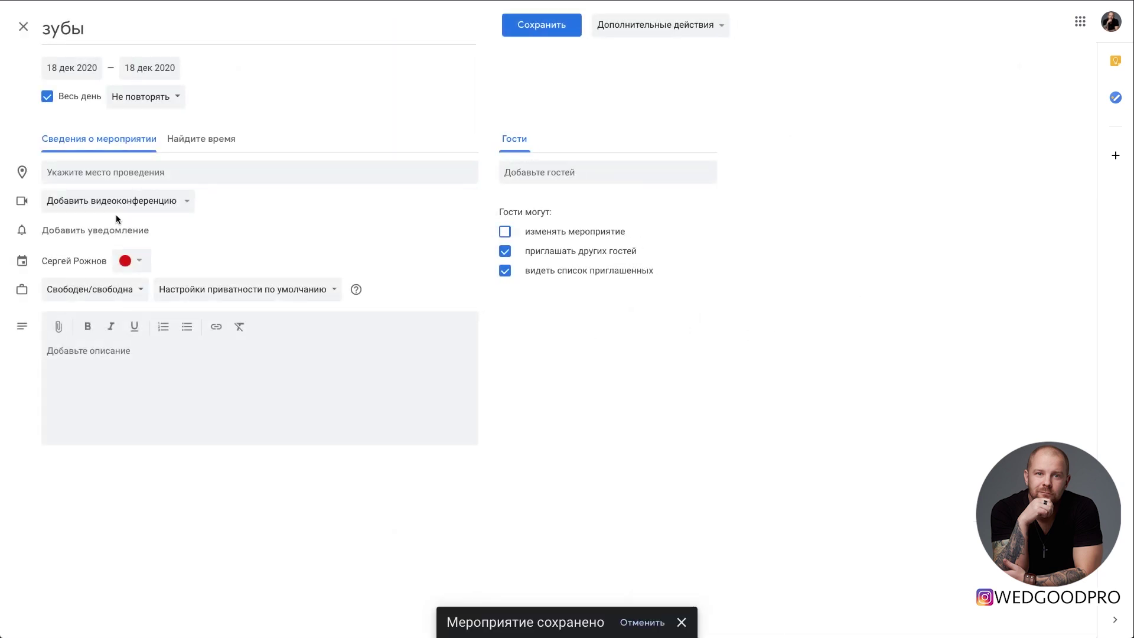
click(149, 261)
click(128, 341)
click(73, 102)
click(134, 66)
scroll(150, 175, down, 5)
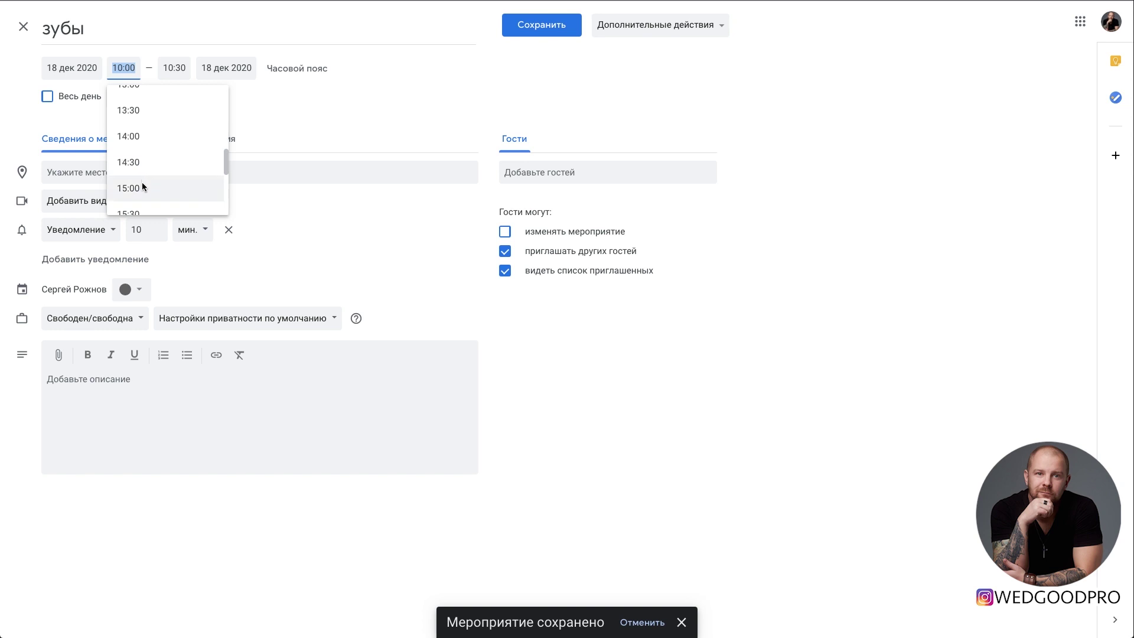
click(141, 183)
click(535, 25)
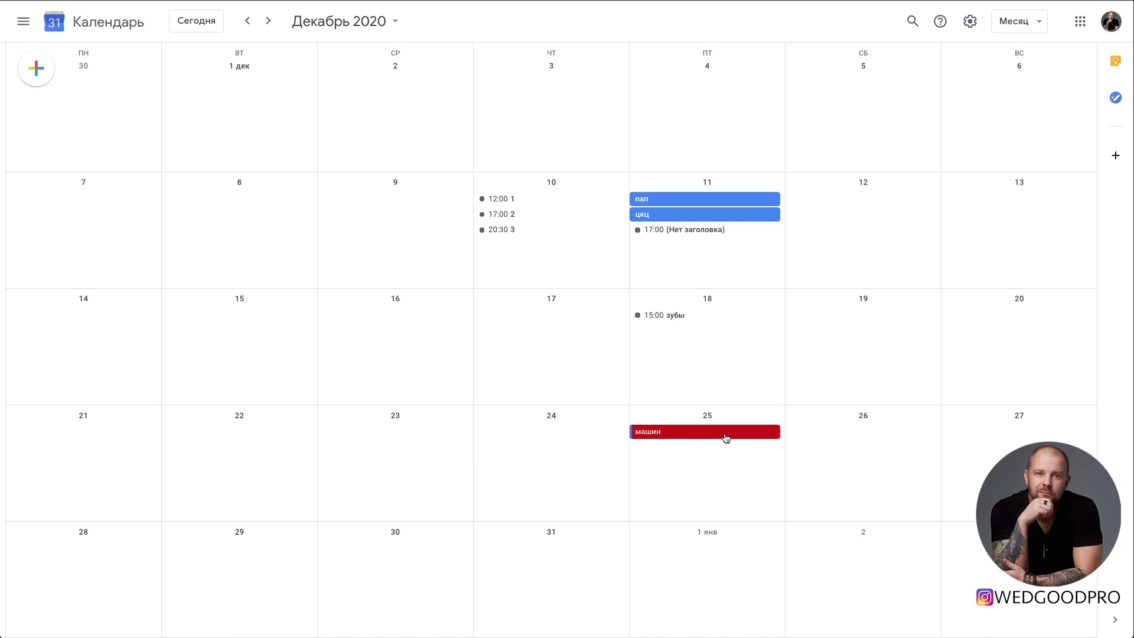
- Toggle the Tasks panel, drag машин to 26 December, and advance to January 2021
click(1115, 97)
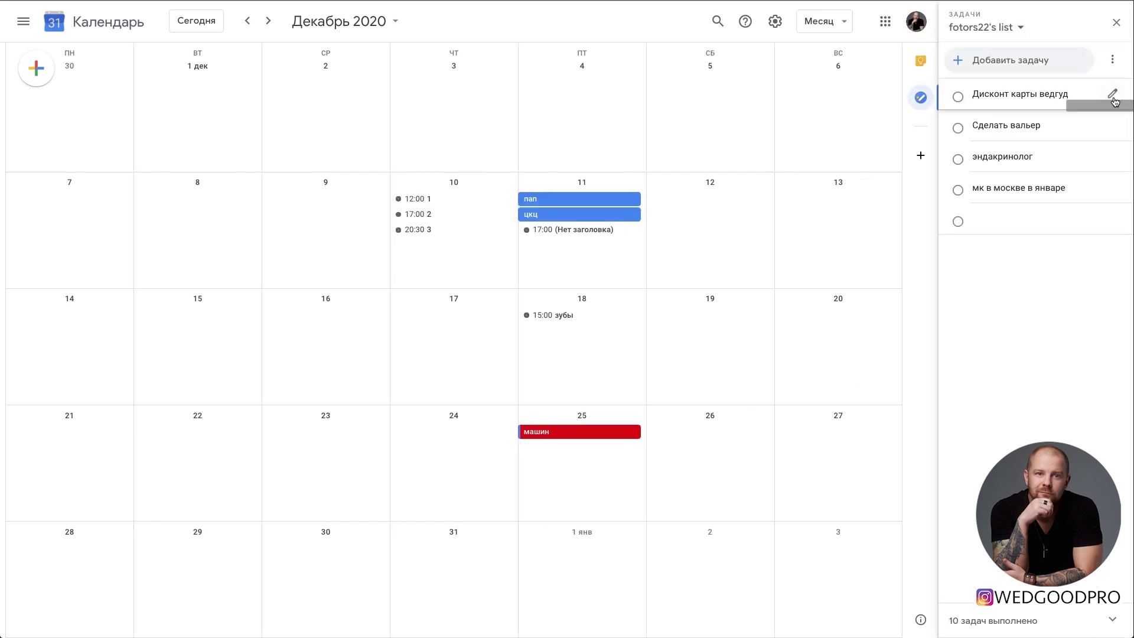
click(1116, 24)
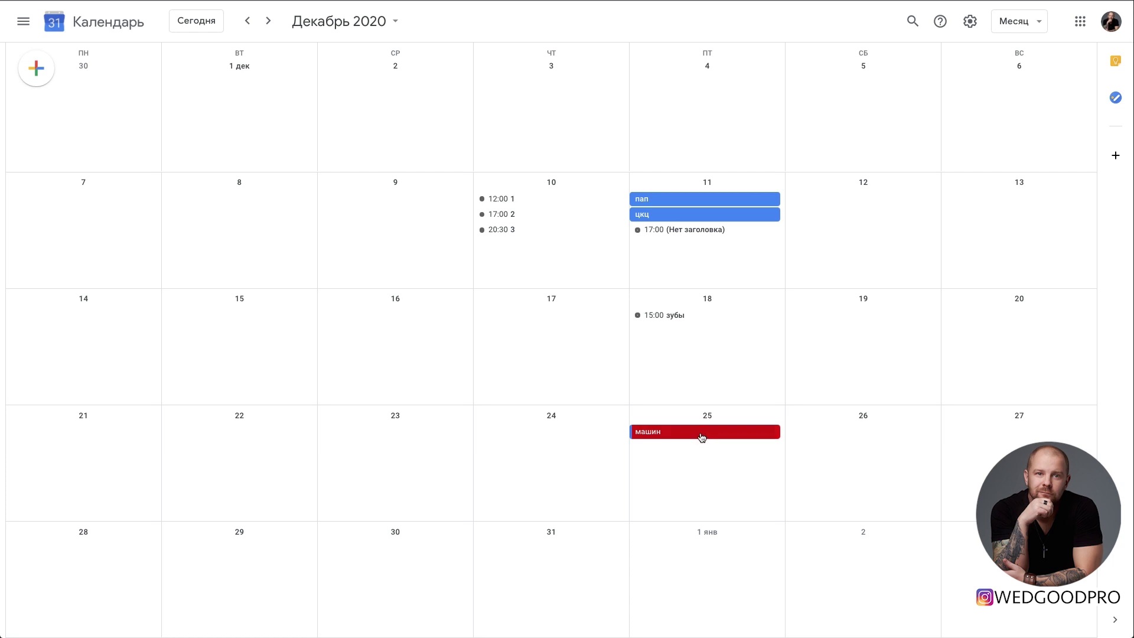
mouse_move(702, 437)
mouse_down()
mouse_move(558, 462)
mouse_move(549, 443)
mouse_move(804, 441)
mouse_up()
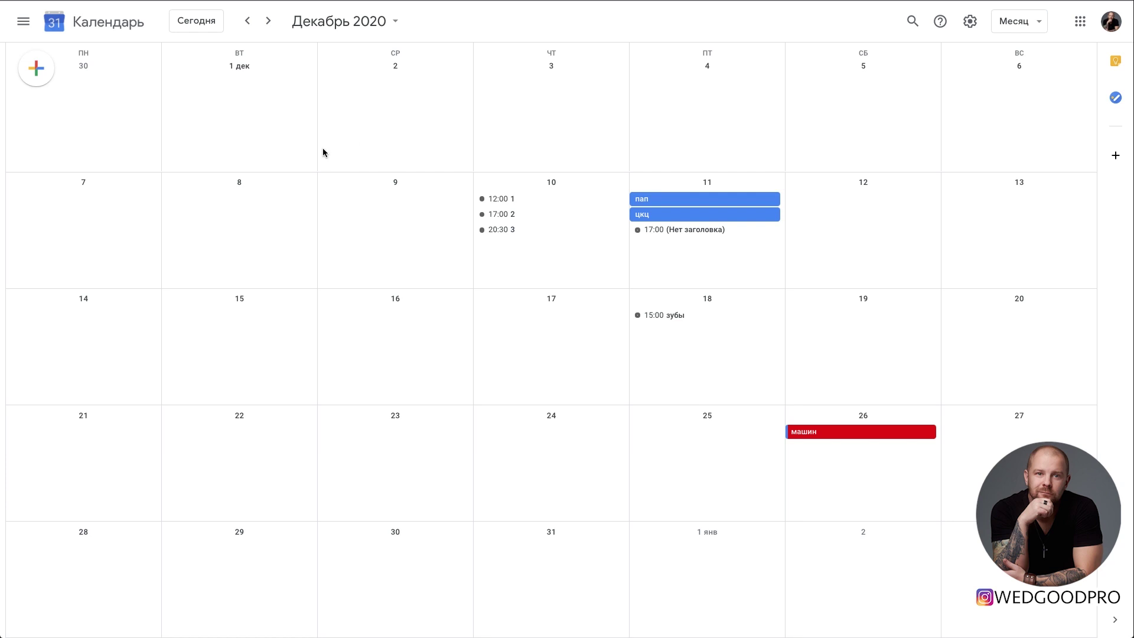
click(269, 22)
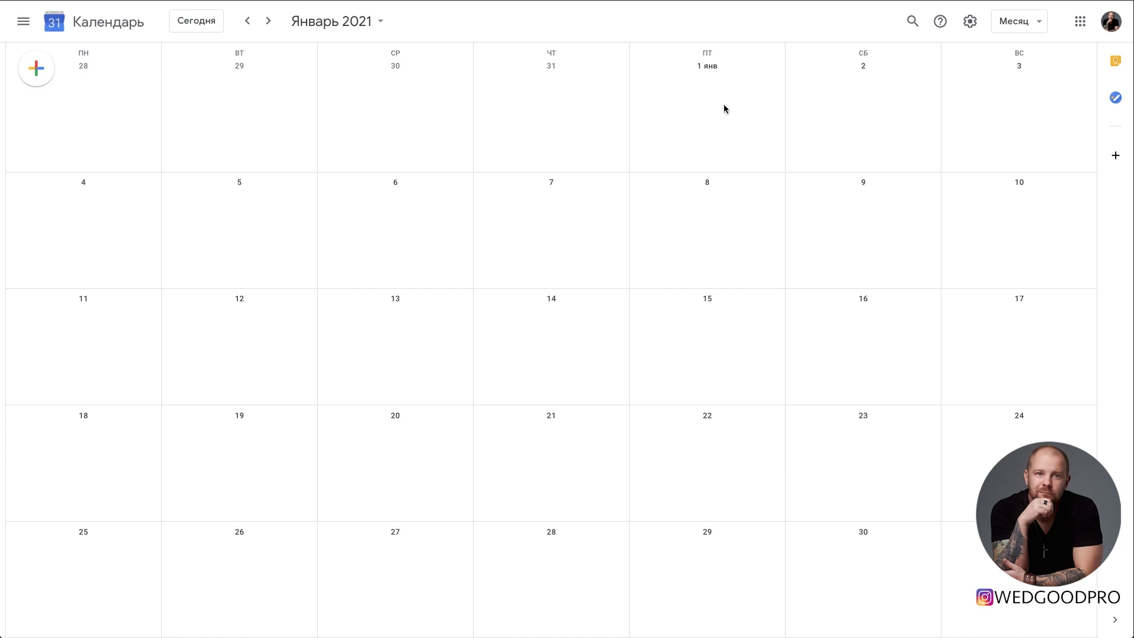
- Save all-day event '01 фотосесия рождественская' on 1 January 2021, then scroll back to December
click(688, 88)
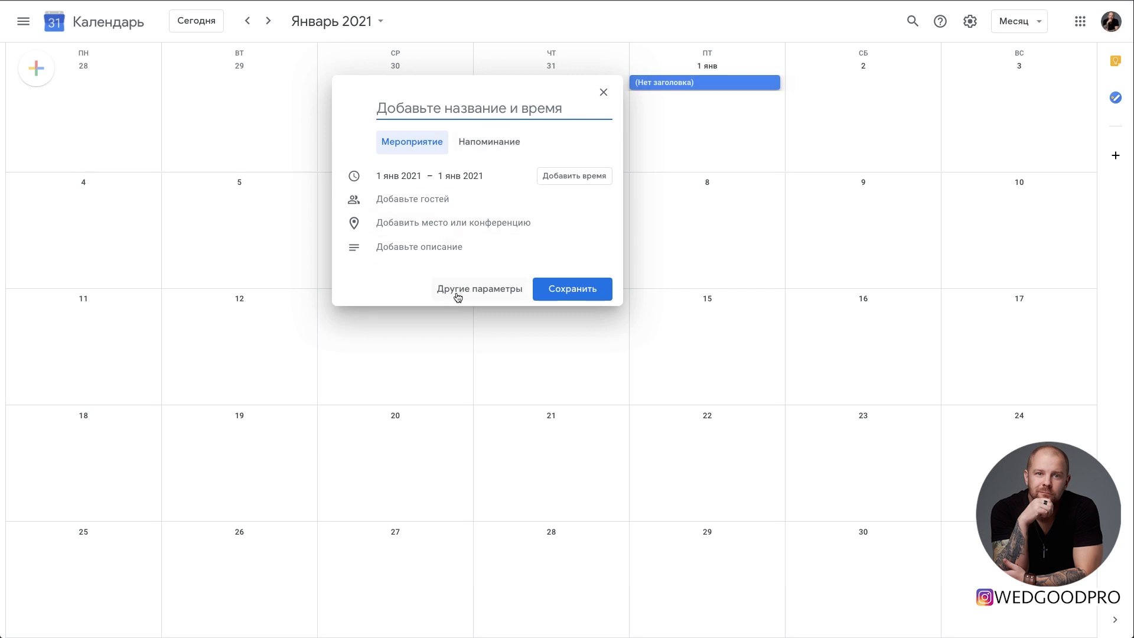
click(793, 213)
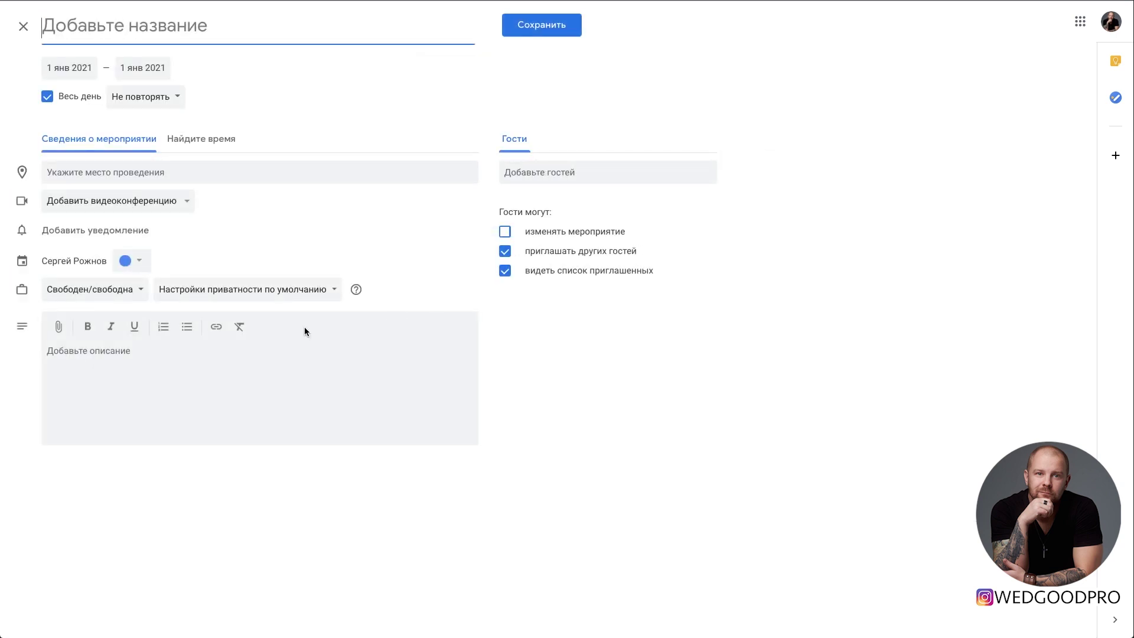
text(01)
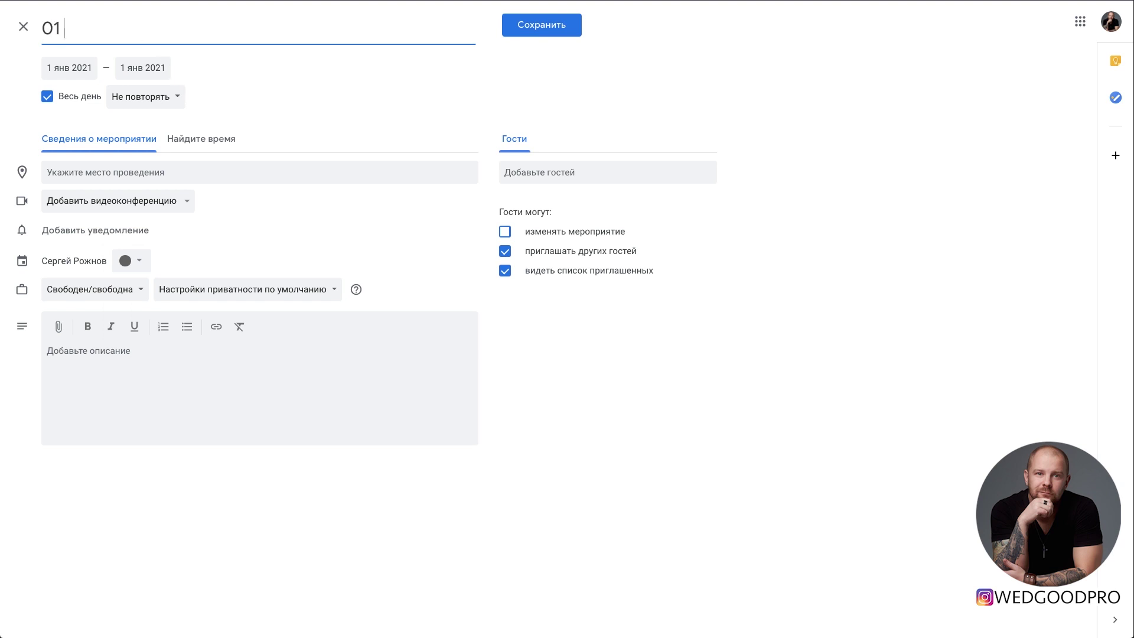
text(ф)
text(ото)
click(535, 26)
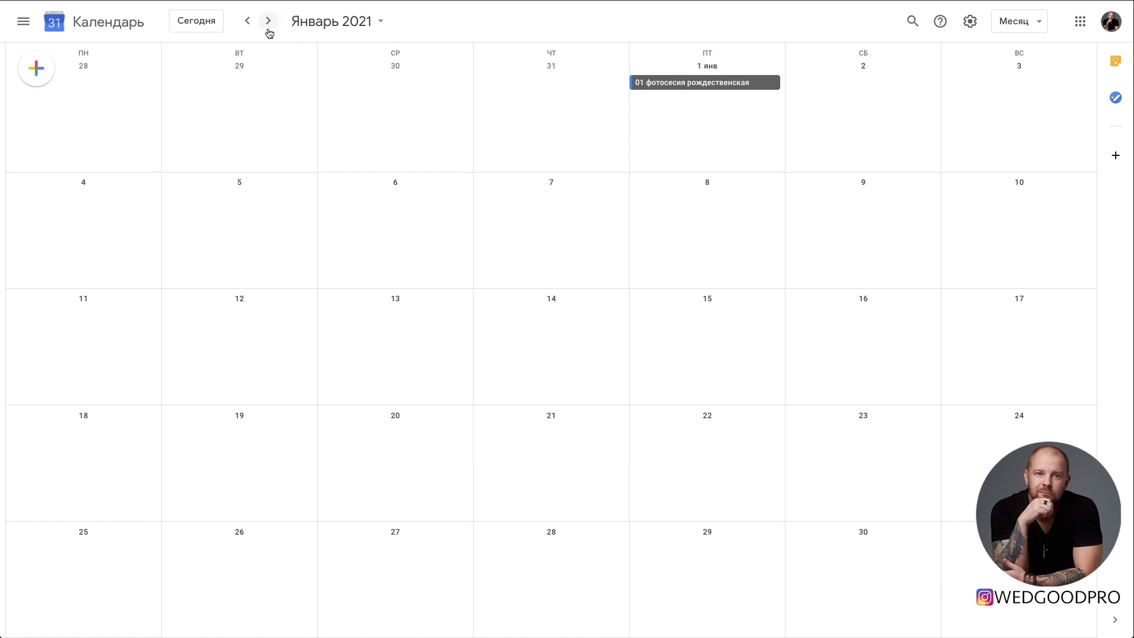
scroll(835, 322, up, 1)
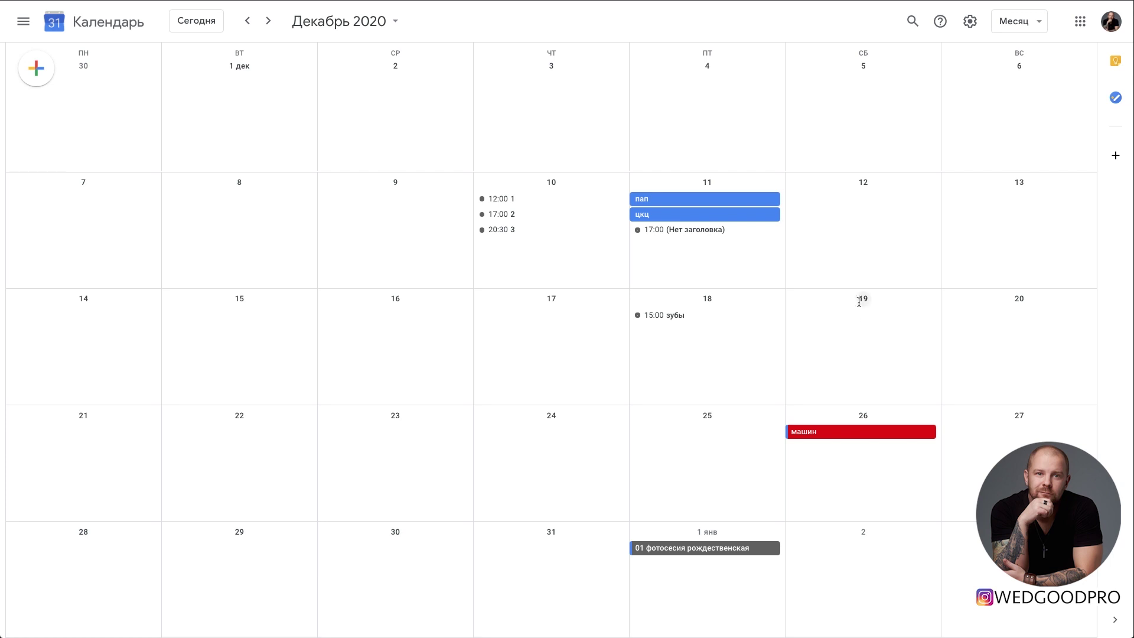
- Print the December 2020 month view from the settings menu and review the resulting PDF
click(969, 22)
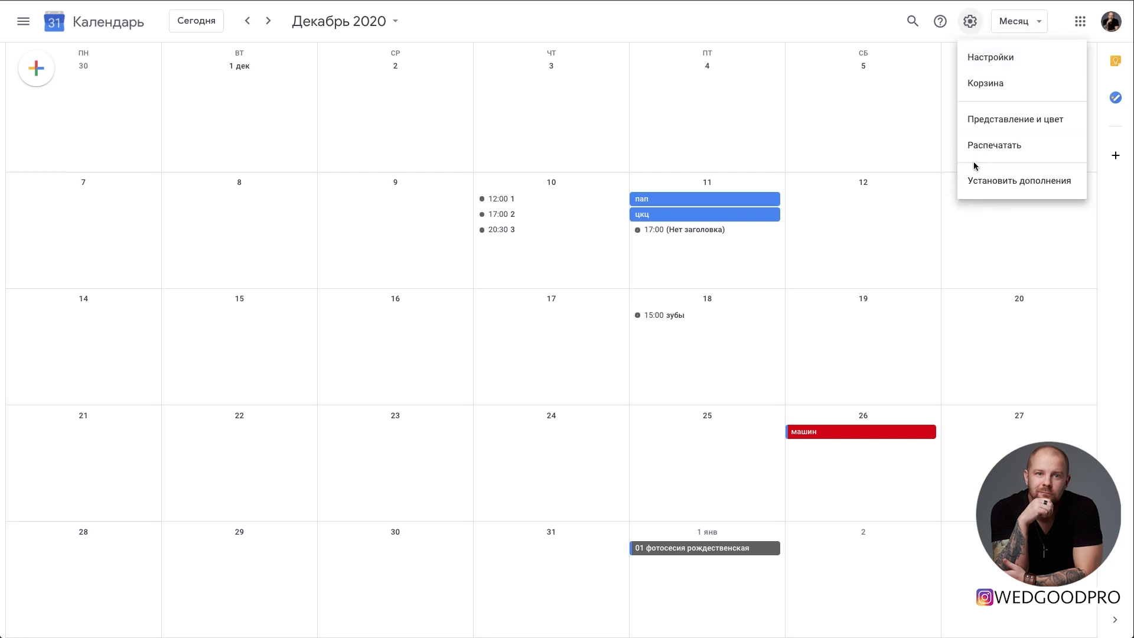
click(983, 146)
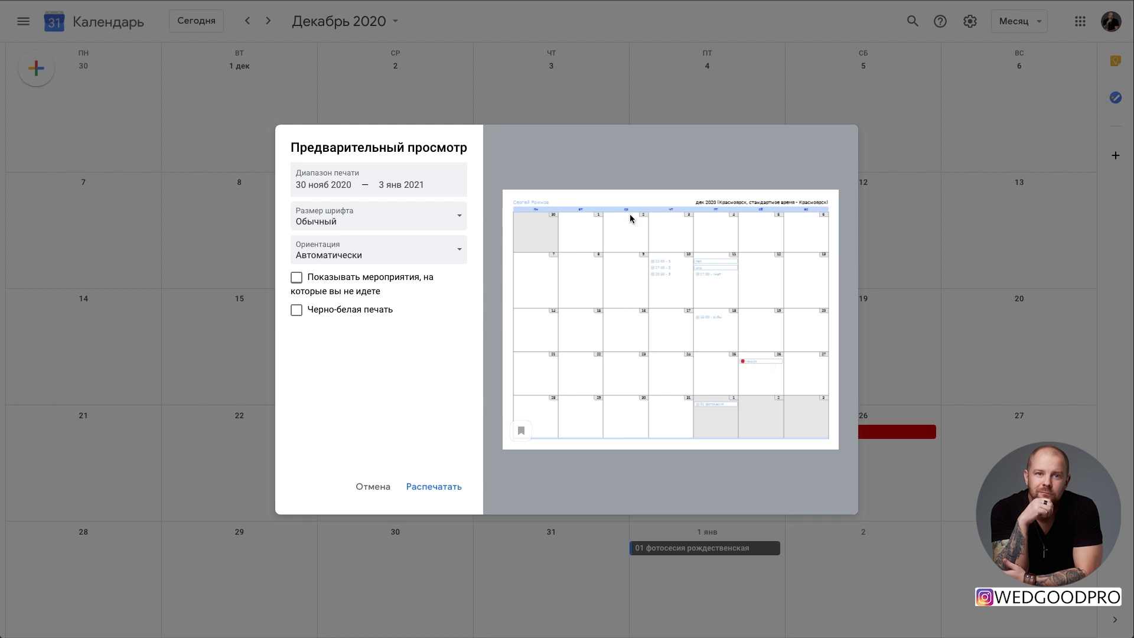
click(437, 487)
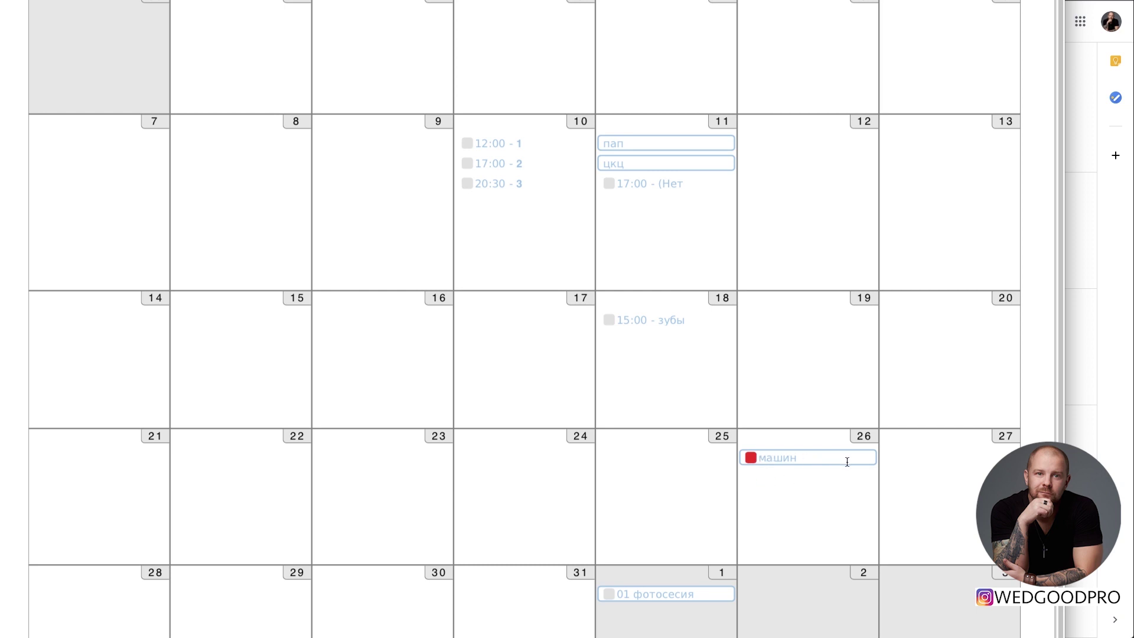
double_click(780, 458)
click(754, 458)
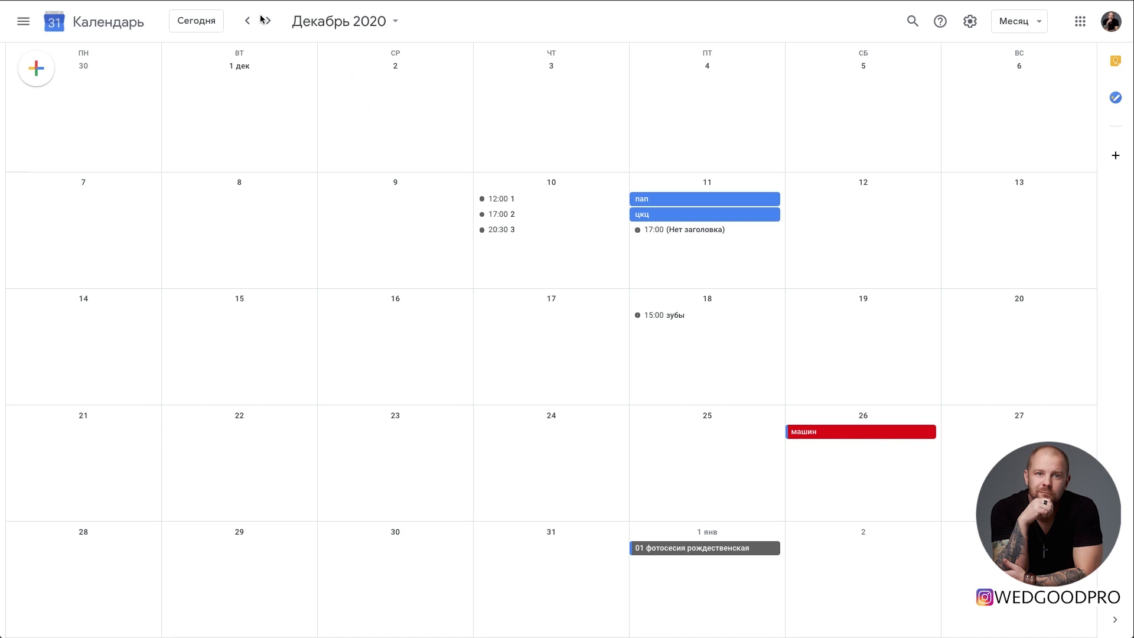
- Move ahead to June 2021 and create an all-day event on 11 June titled 'св.' plus a contact phone number
click(268, 21)
click(268, 22)
click(269, 22)
click(269, 22)
click(268, 22)
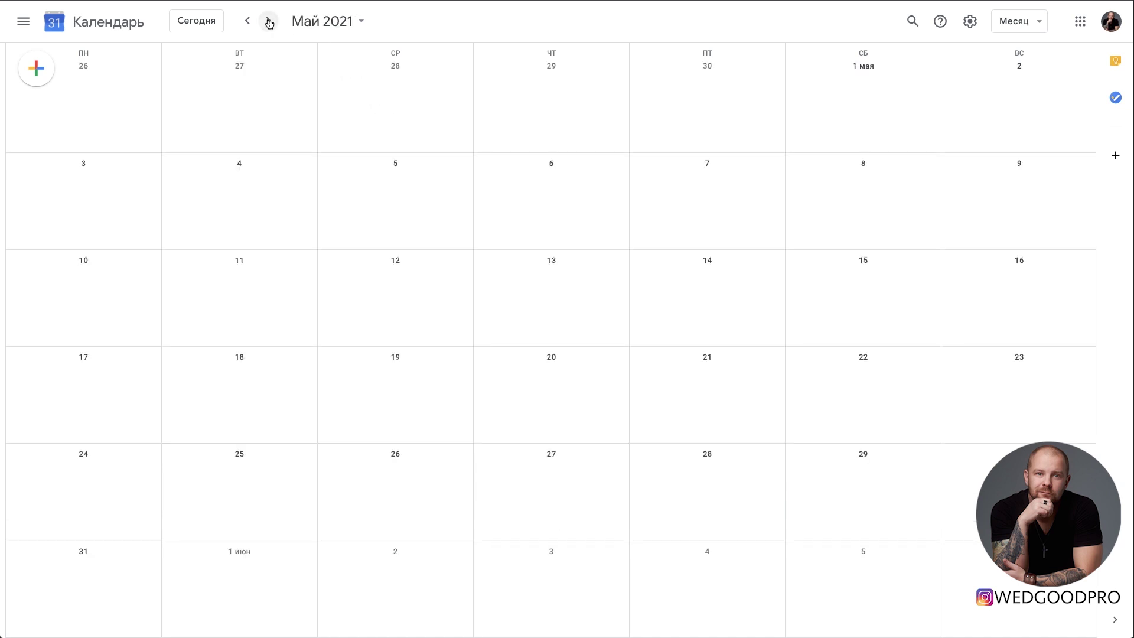
click(268, 21)
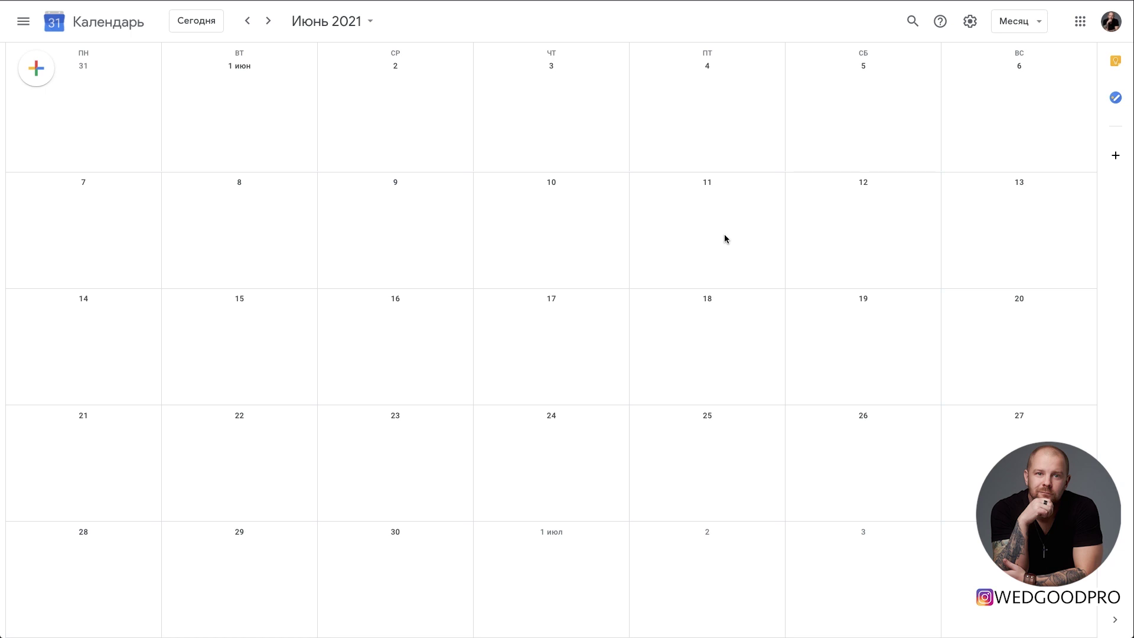
double_click(654, 203)
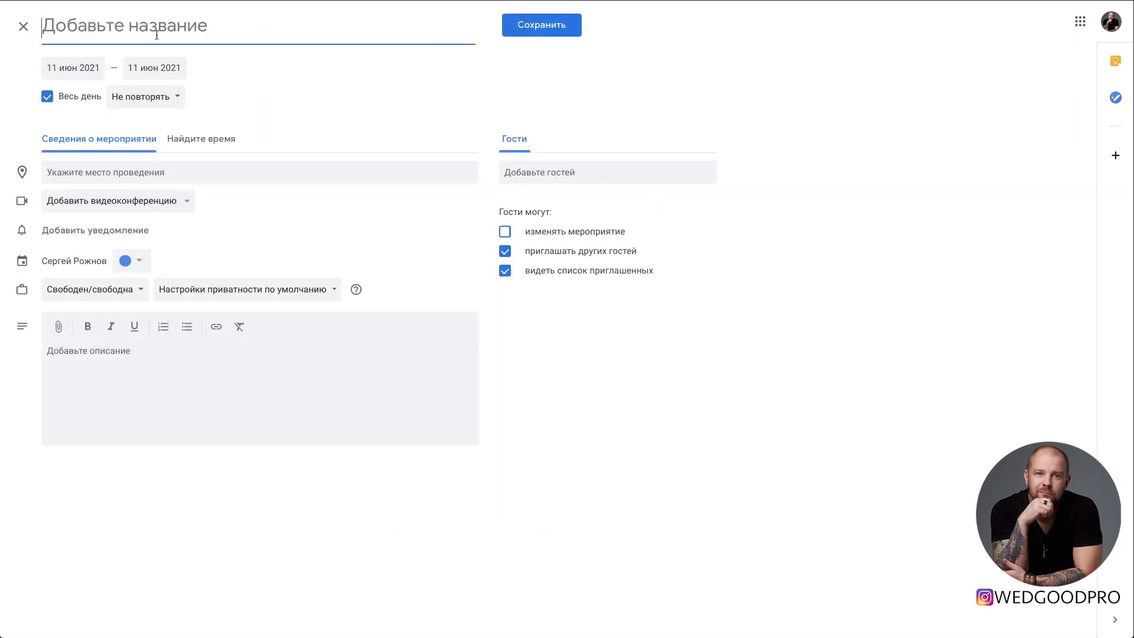
text(сво)
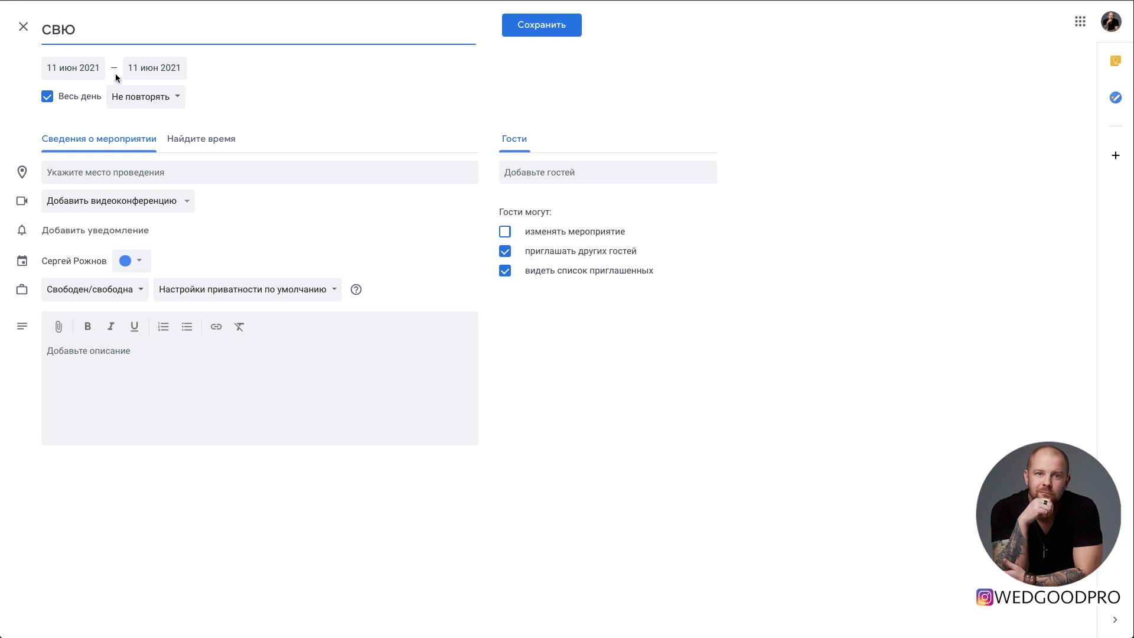
key(BackSpace)
text(.)
key(Return)
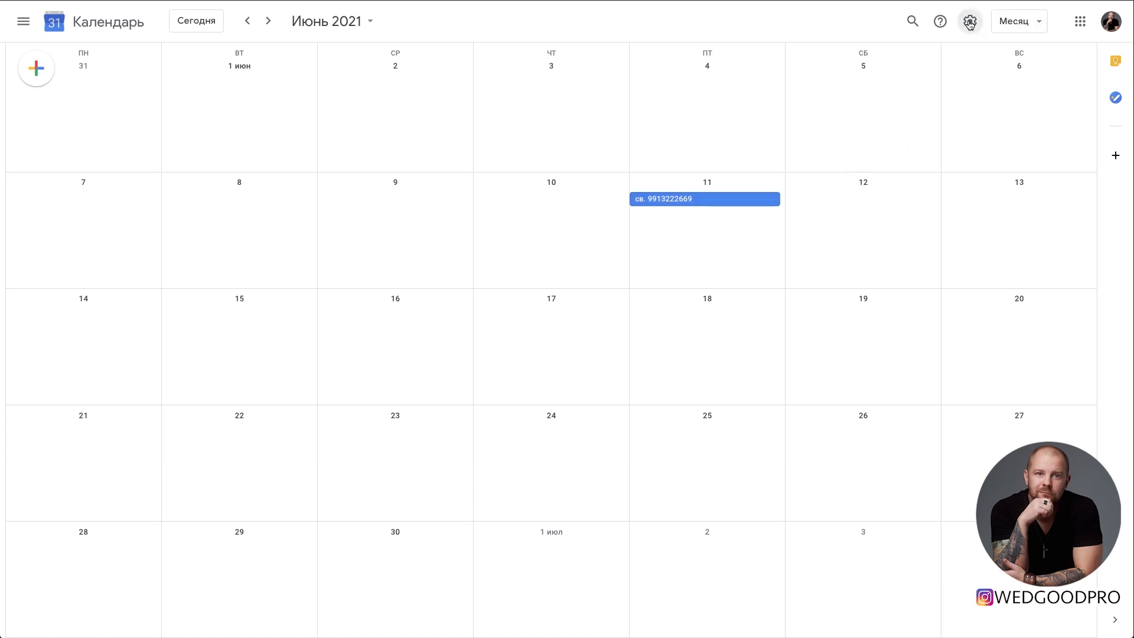
click(969, 22)
click(985, 146)
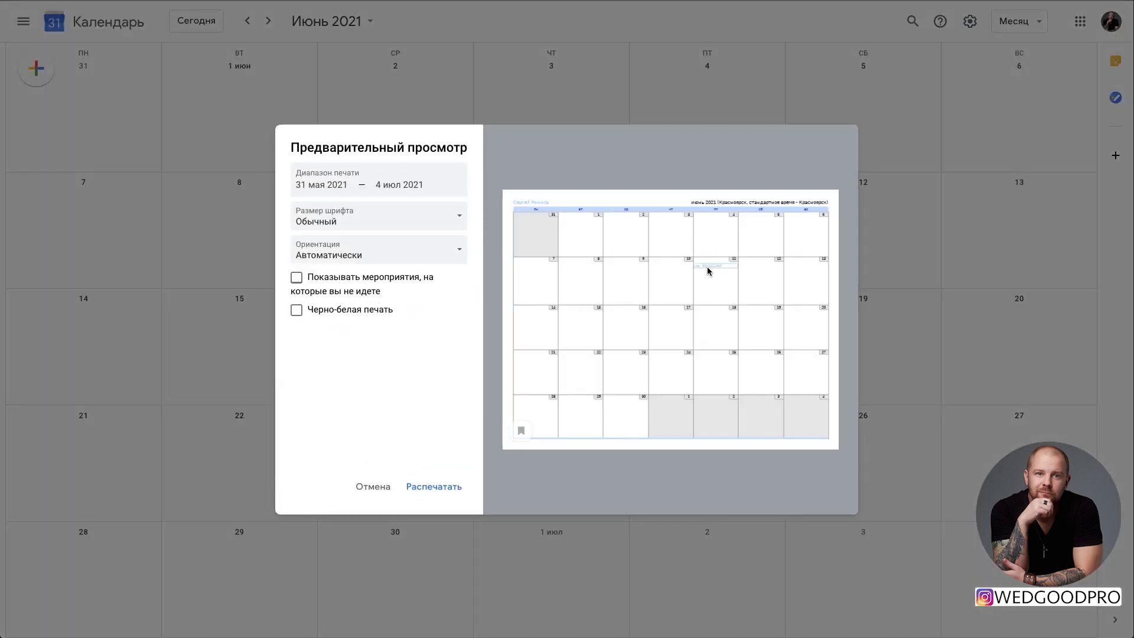
mouse_move(692, 270)
click(695, 29)
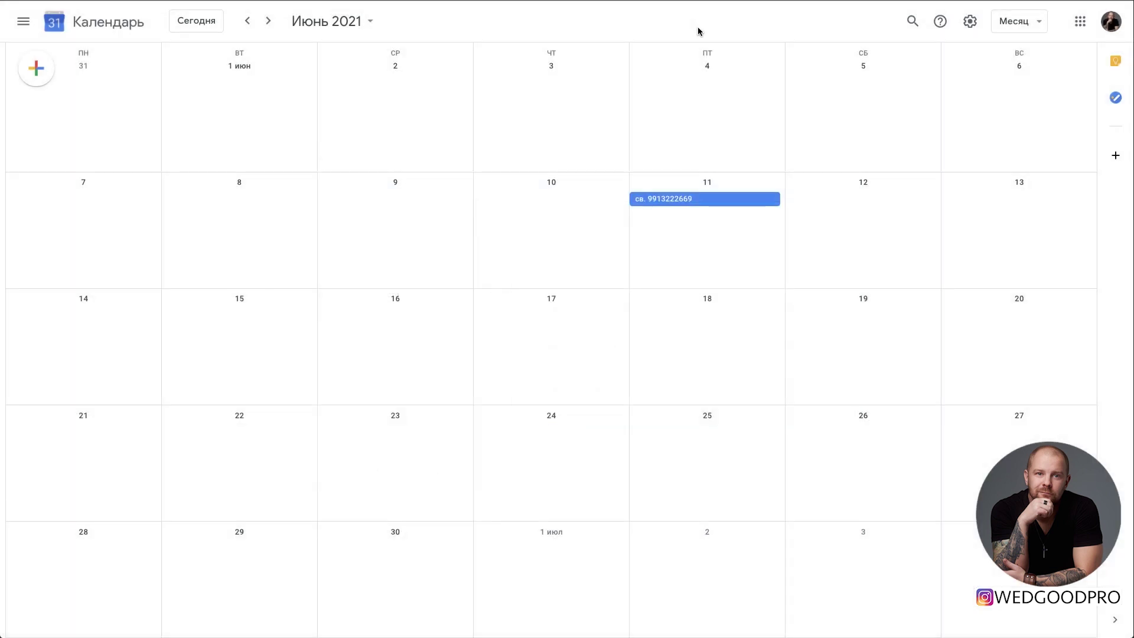
click(724, 199)
click(724, 200)
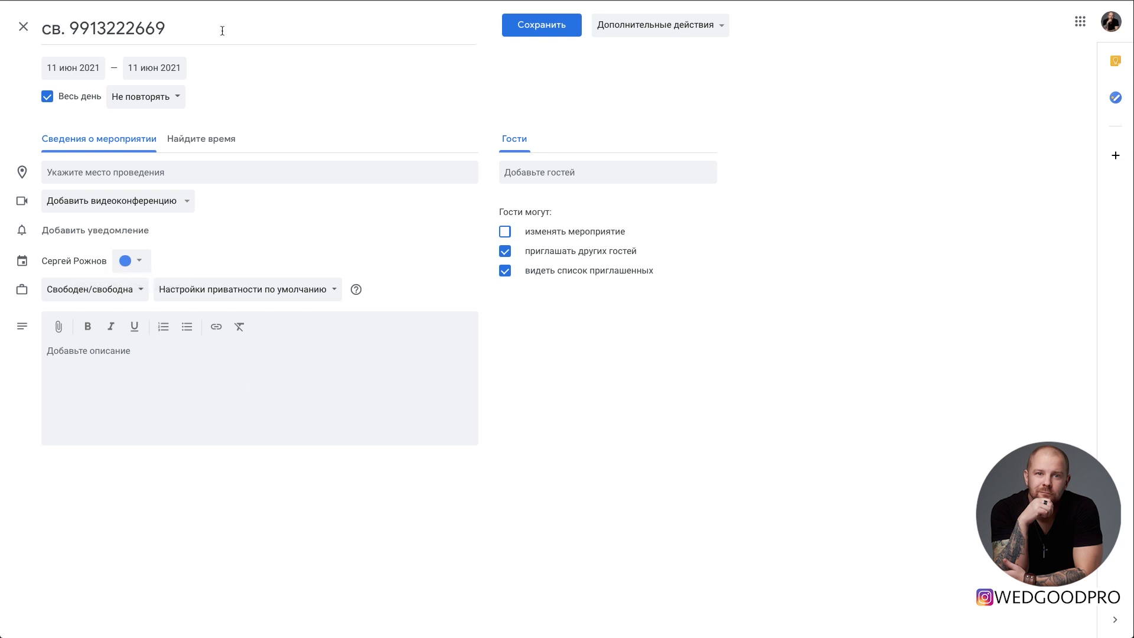
key(Return)
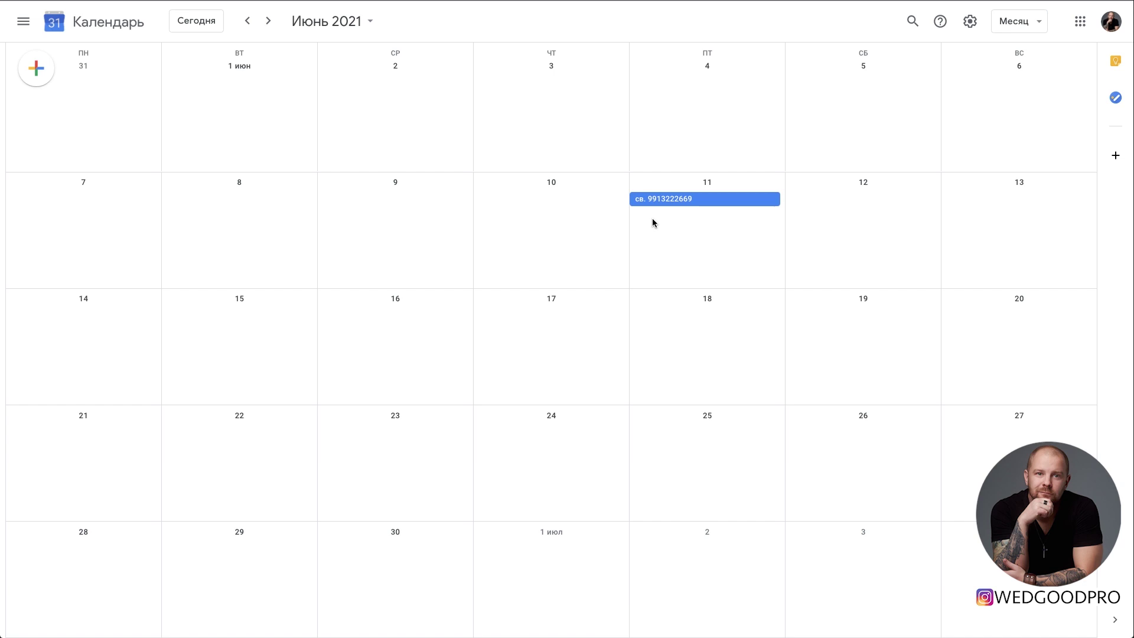